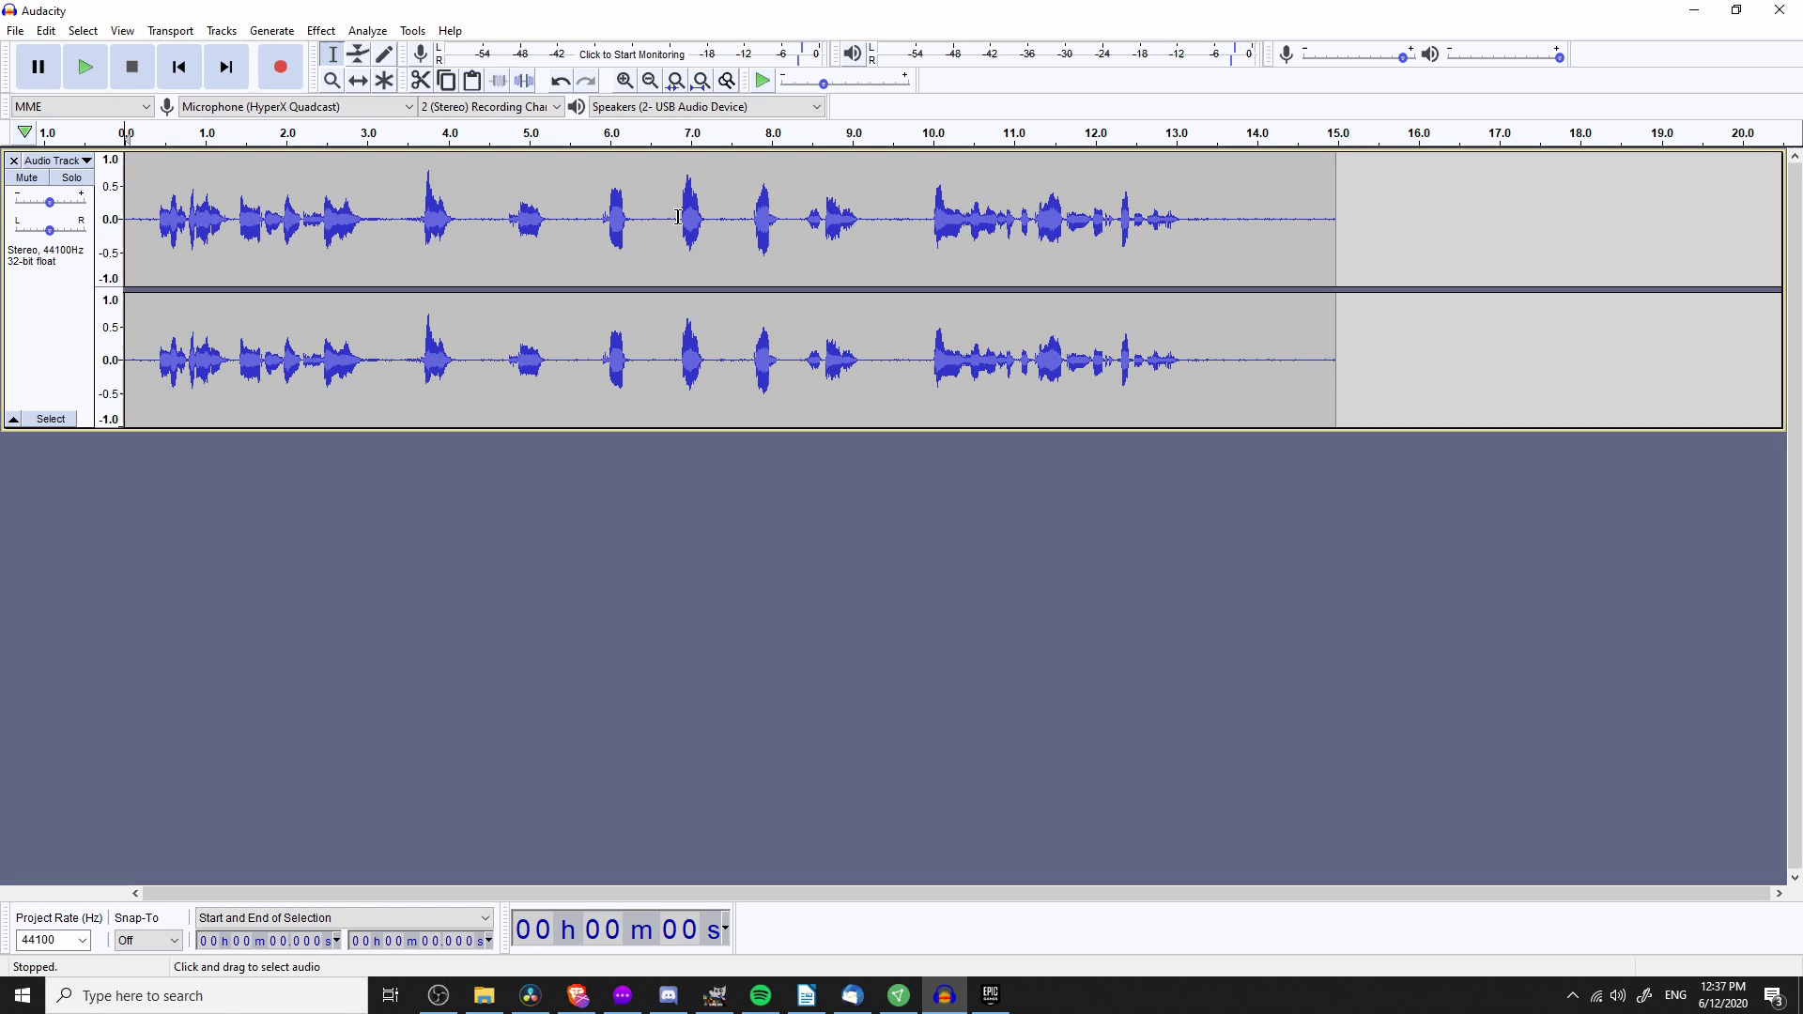
Select the entire stereo voice track, from 0.000 s to 15.116 s
drag(1425, 233, 1203, 235)
drag(555, 218, 749, 227)
drag(1189, 225, 3, 299)
click(1446, 273)
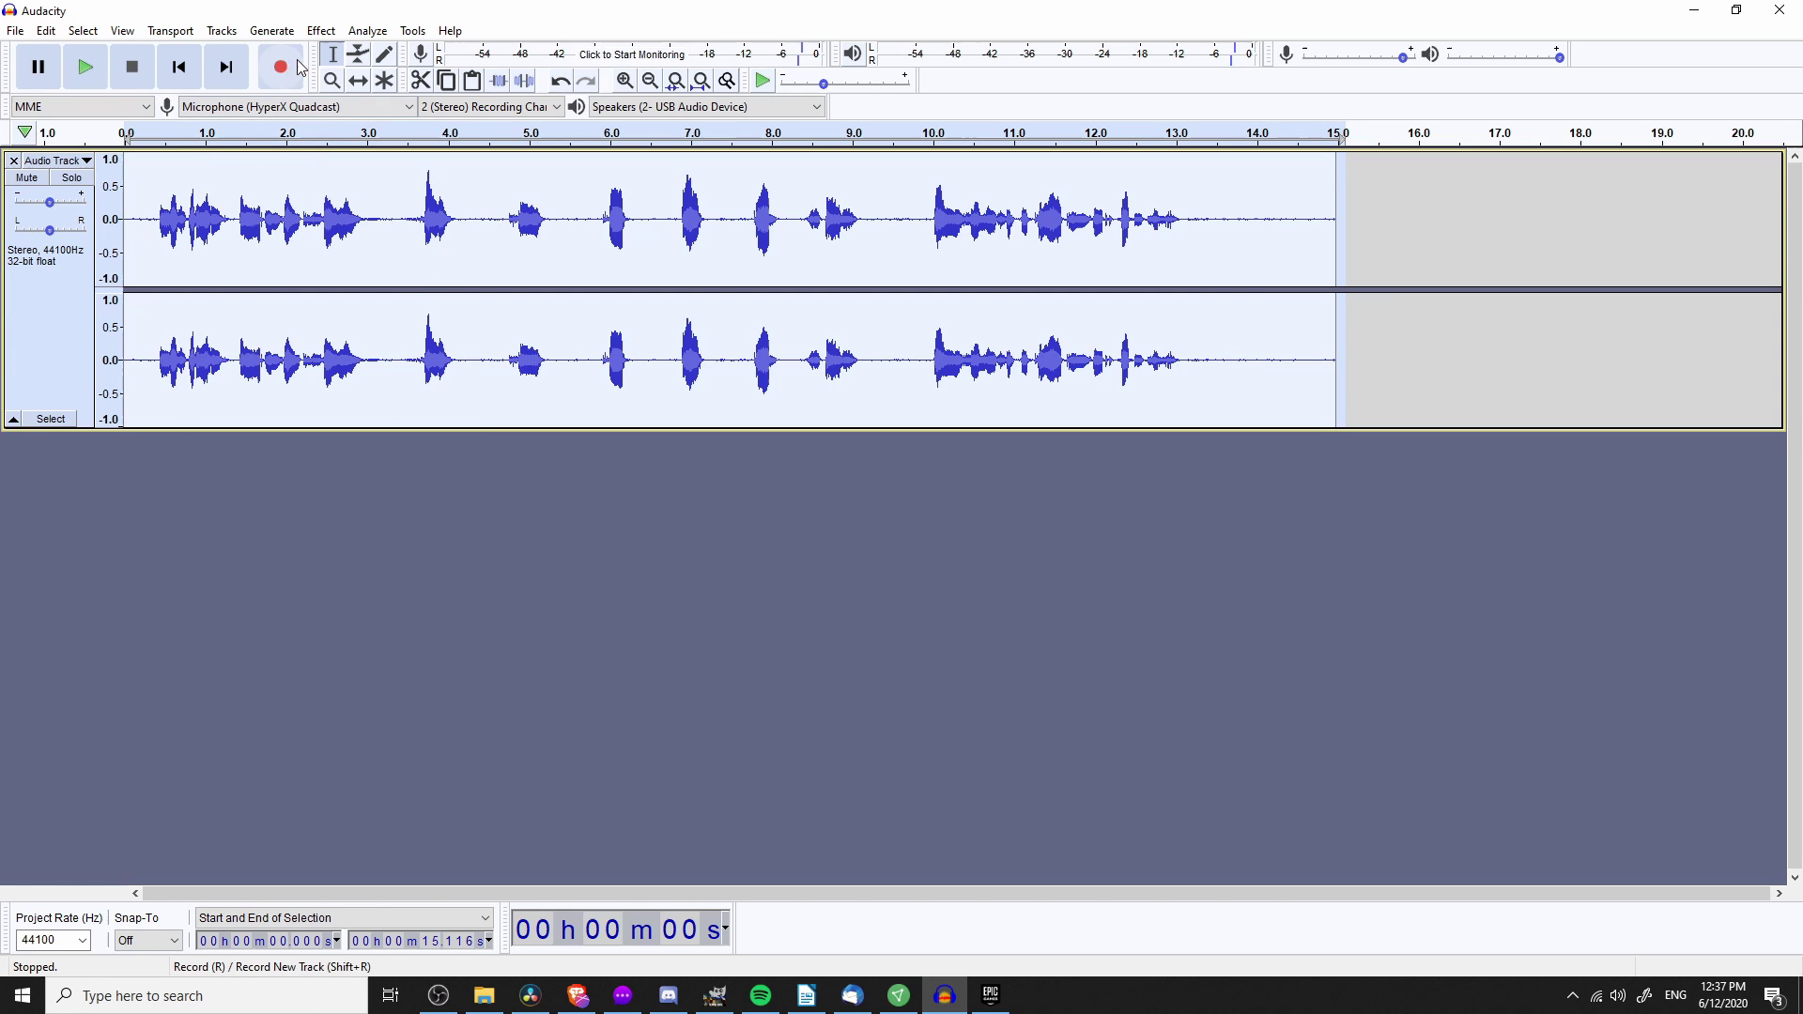
Open Truncate Silence and check its -20 dB threshold, 0.5 s duration and Truncate to values
click(323, 32)
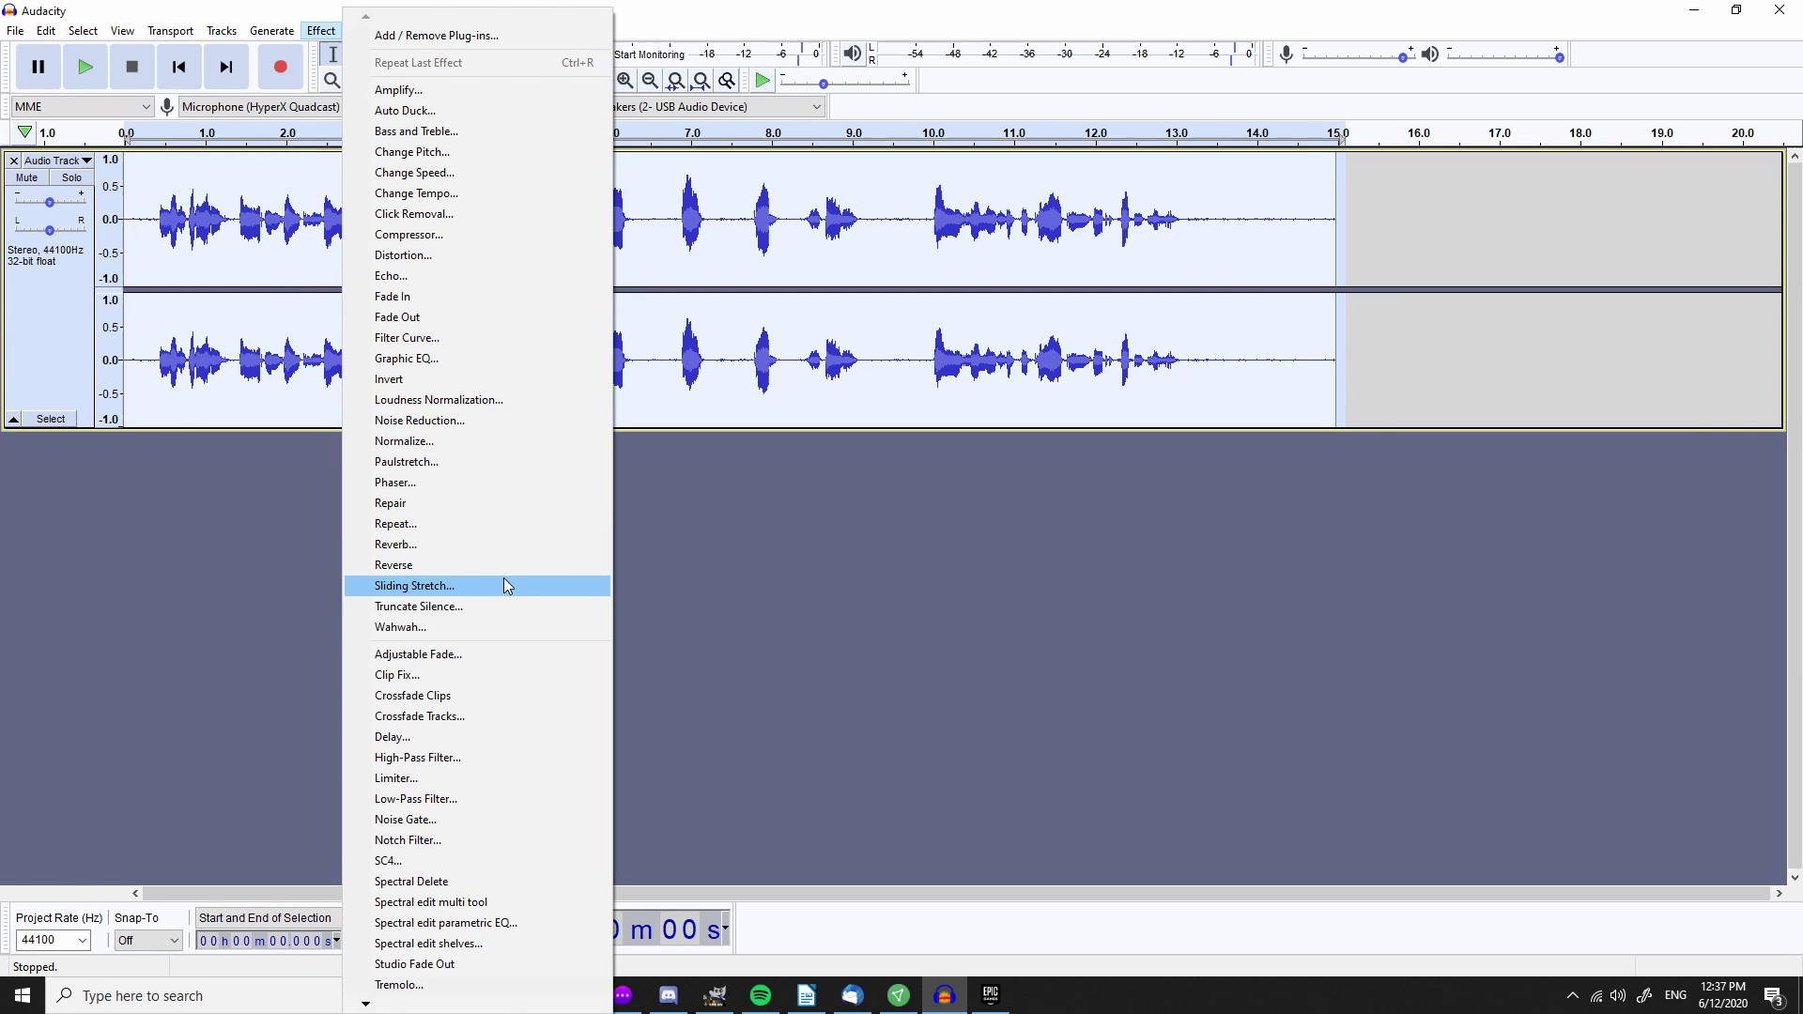
click(509, 609)
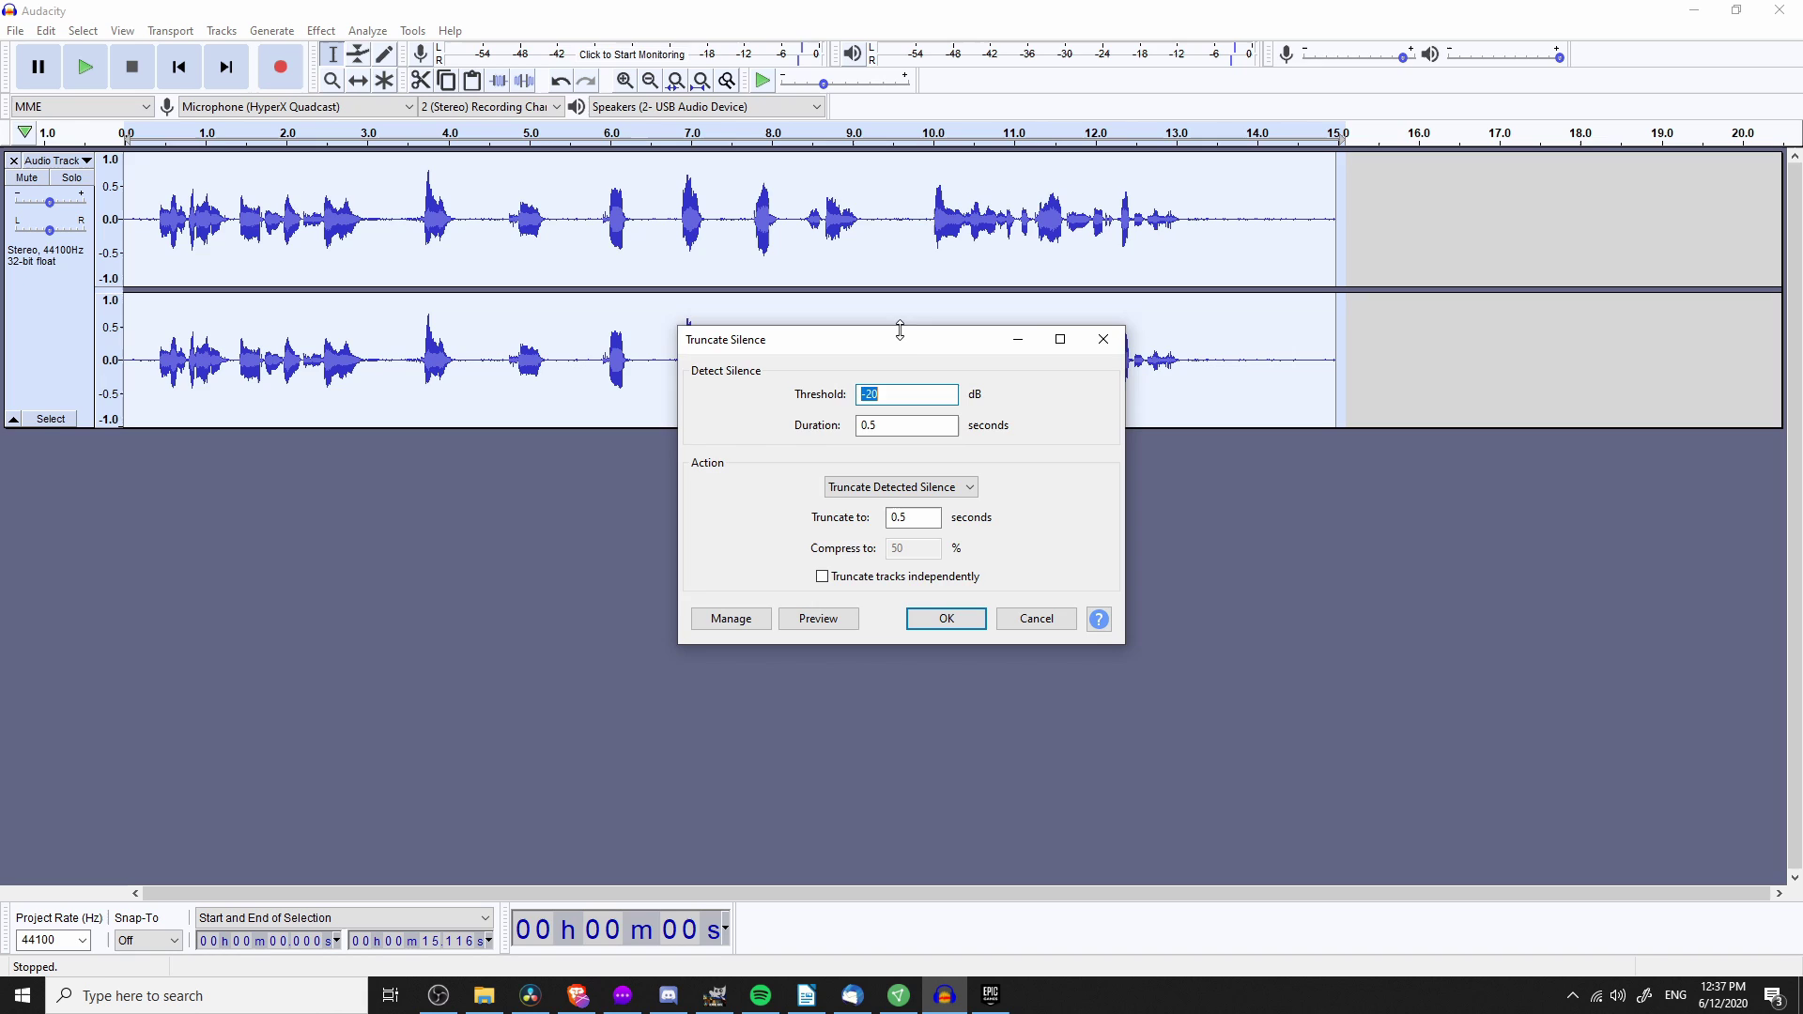
drag(907, 352, 941, 472)
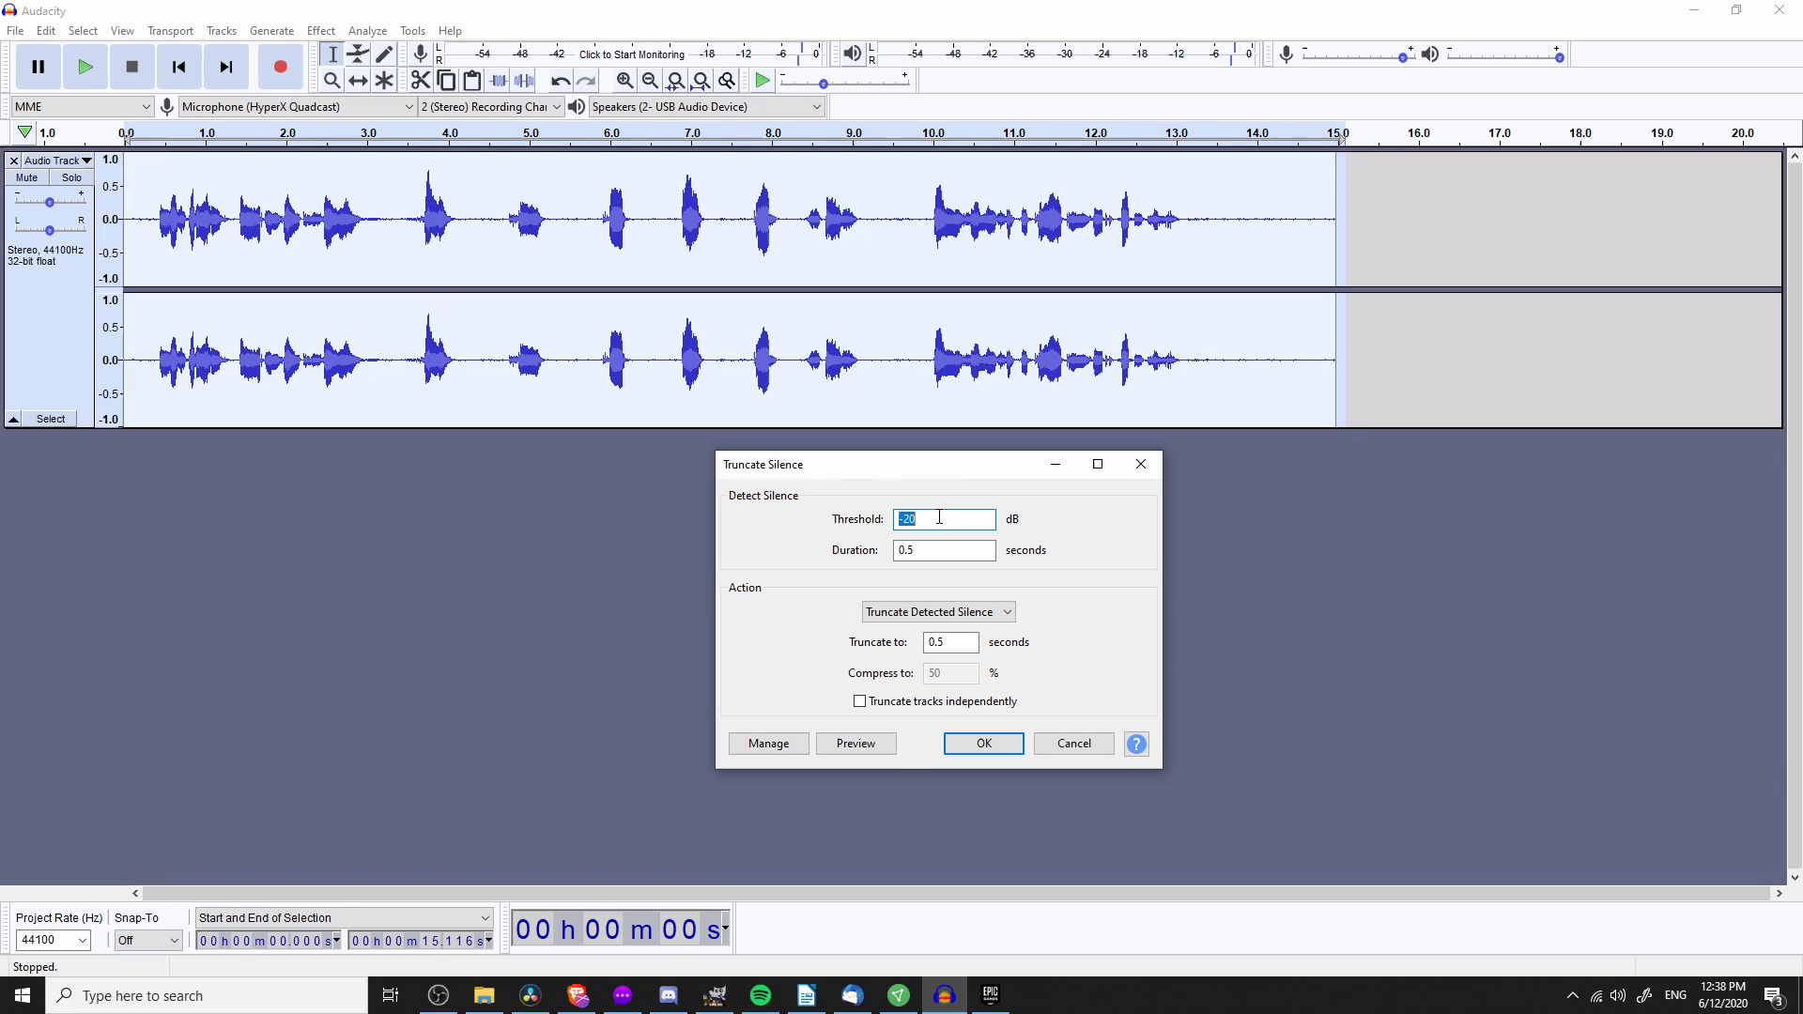
click(930, 552)
drag(924, 642, 967, 642)
click(967, 646)
click(967, 611)
click(967, 631)
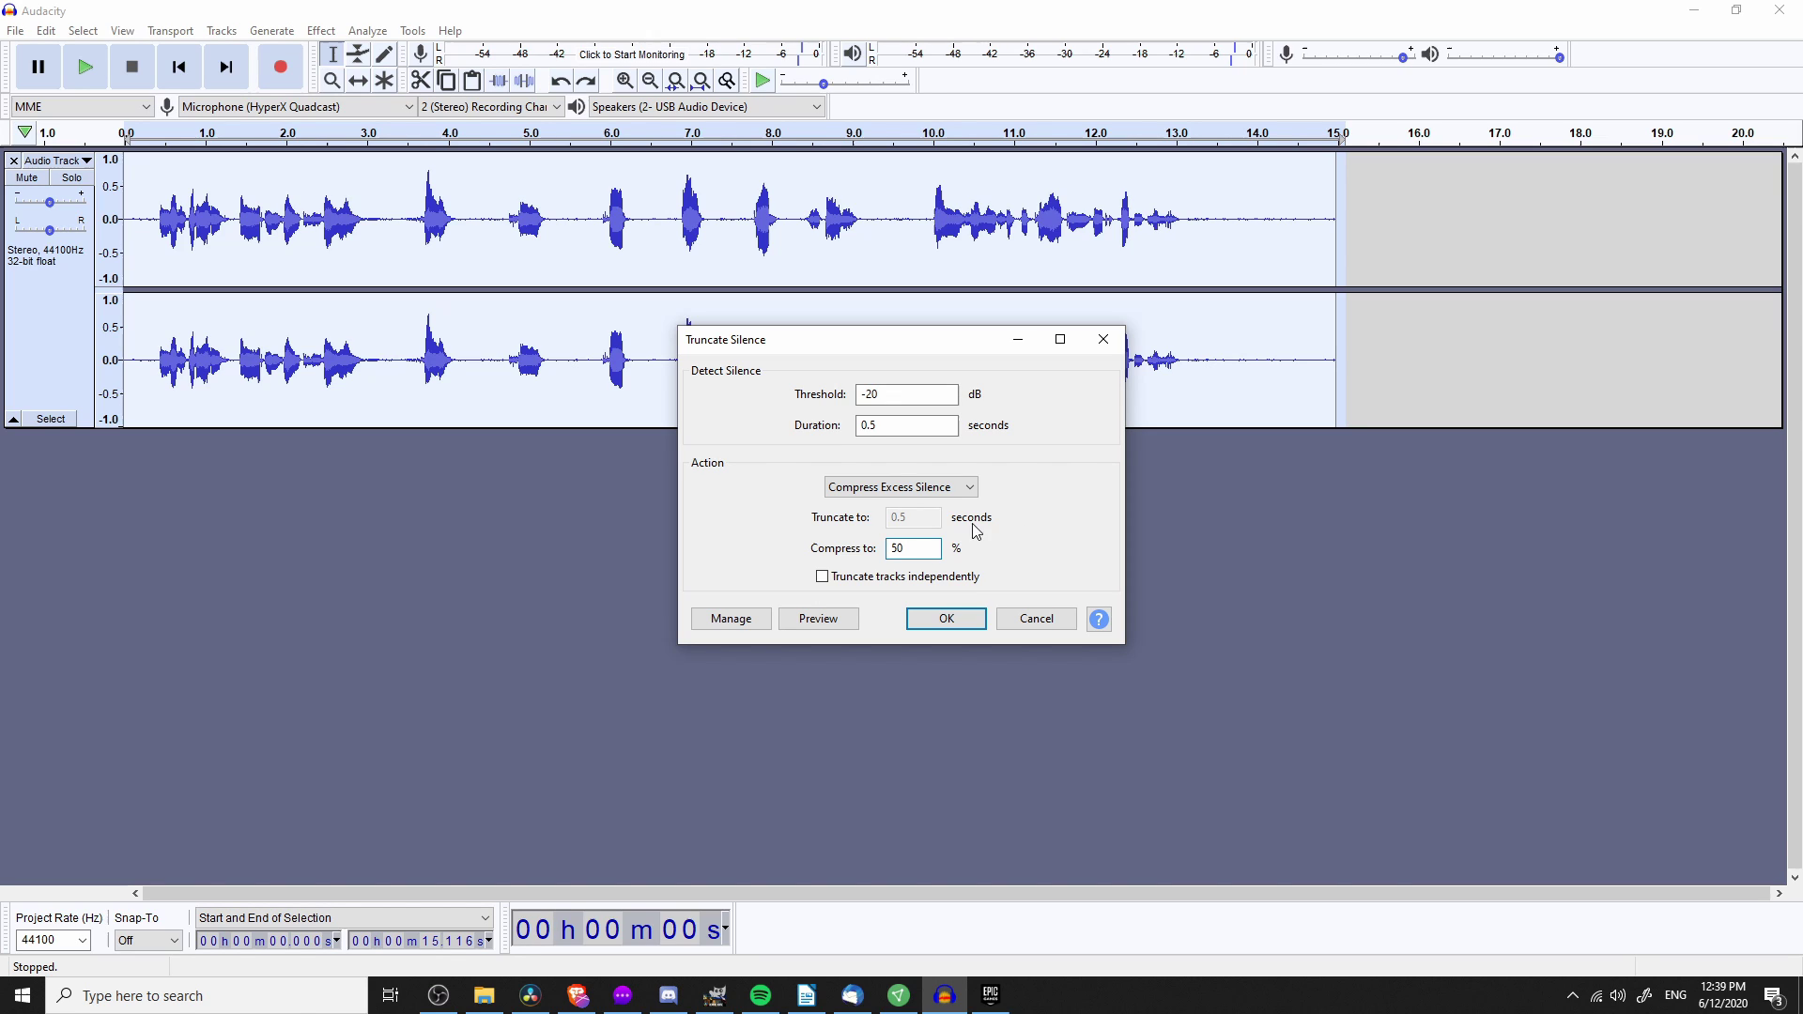
click(960, 487)
click(939, 498)
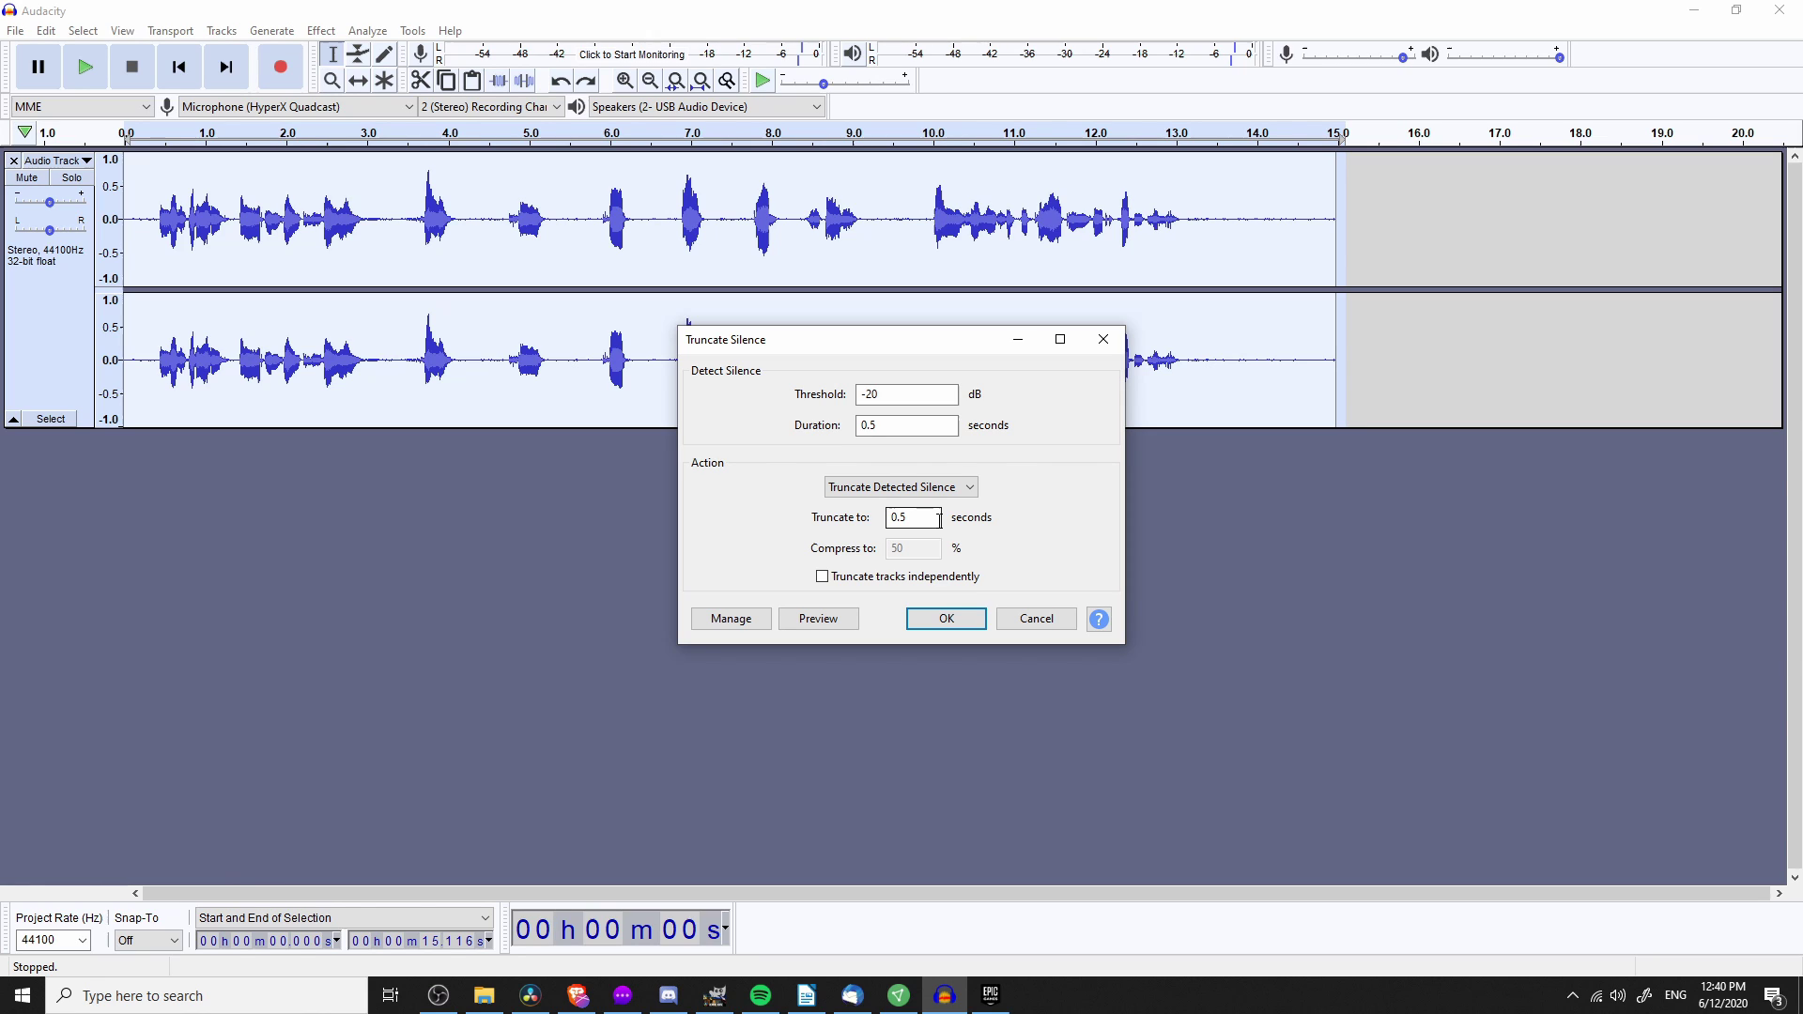
Apply the trial truncation, play it back from 3.053 s, then undo it
click(968, 621)
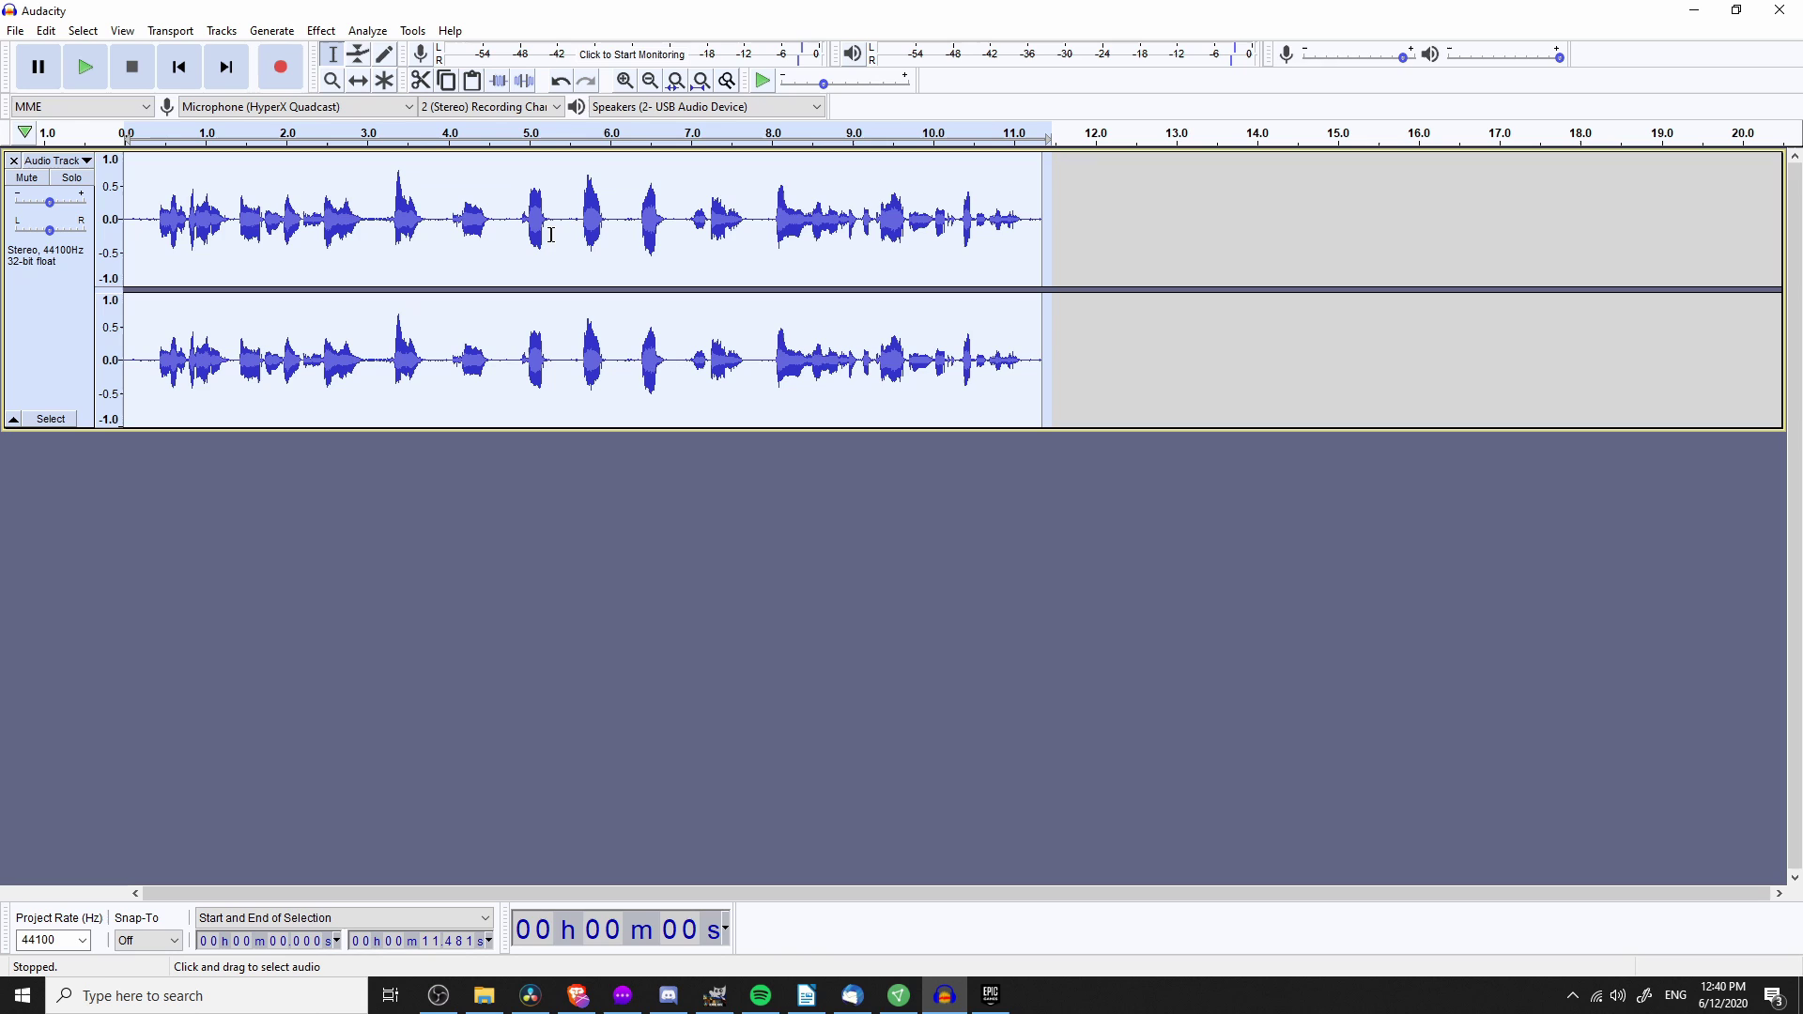
drag(521, 234, 626, 244)
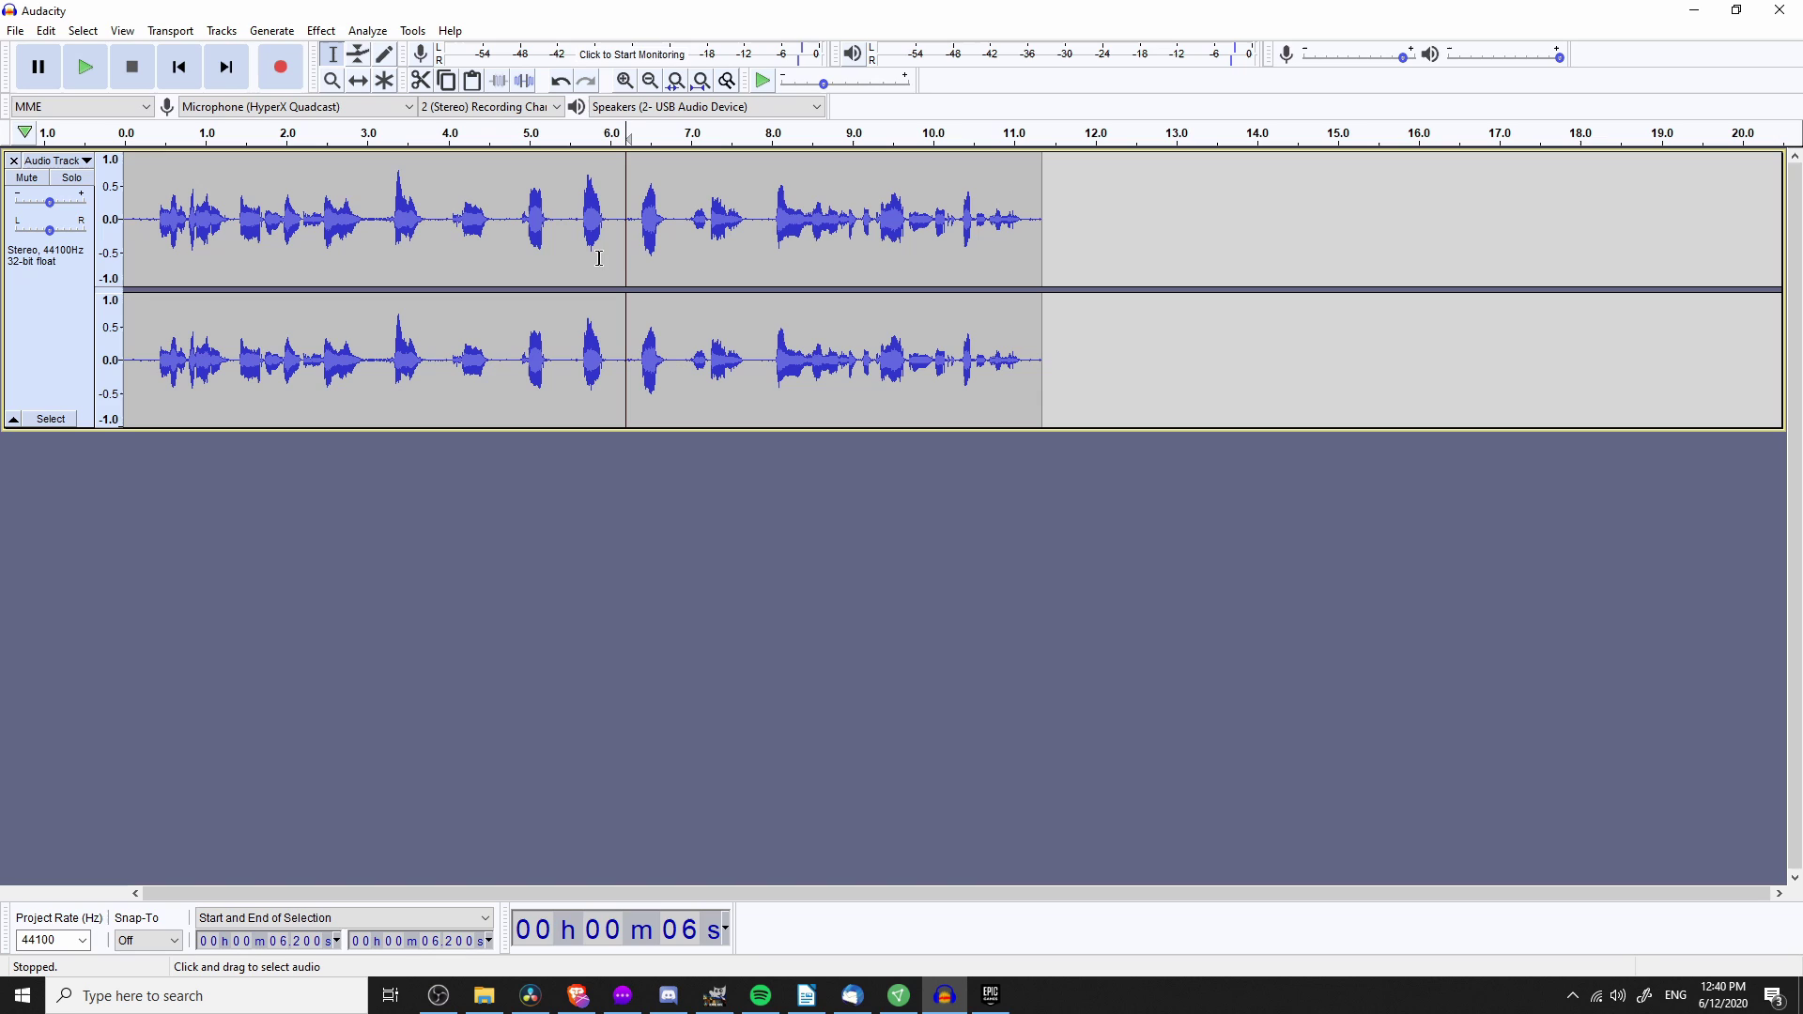
click(372, 227)
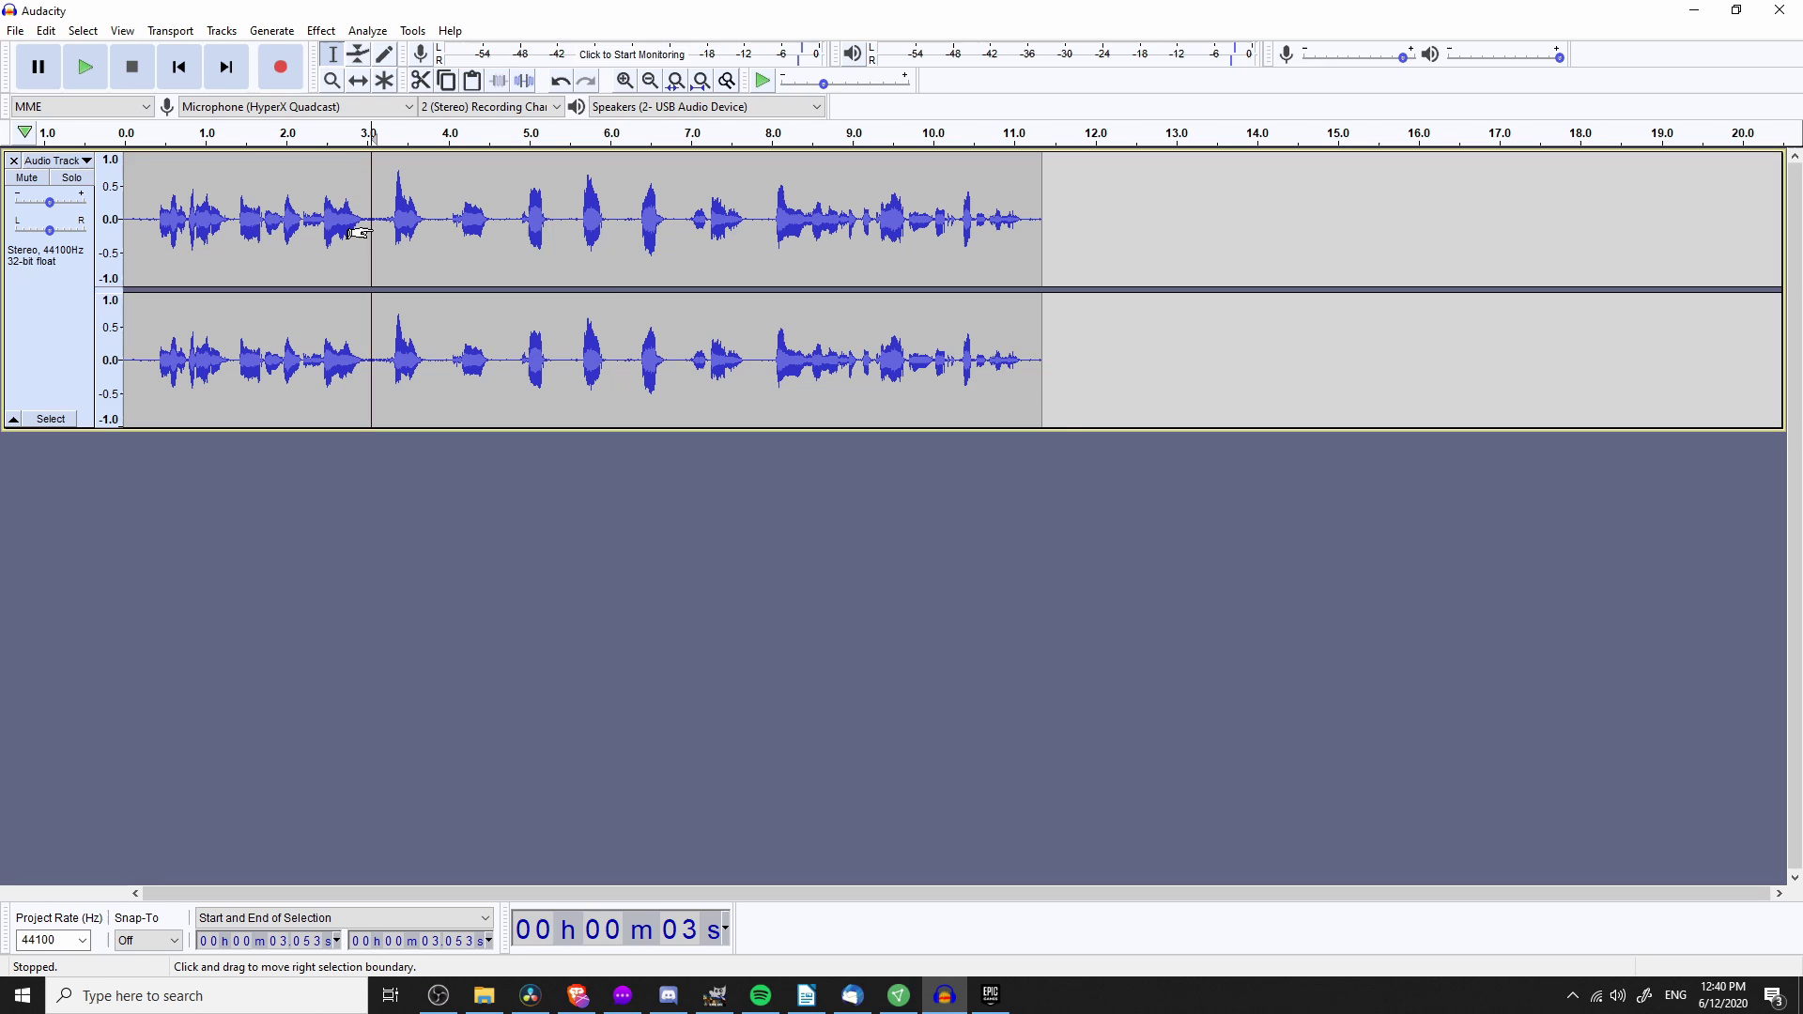
key(space)
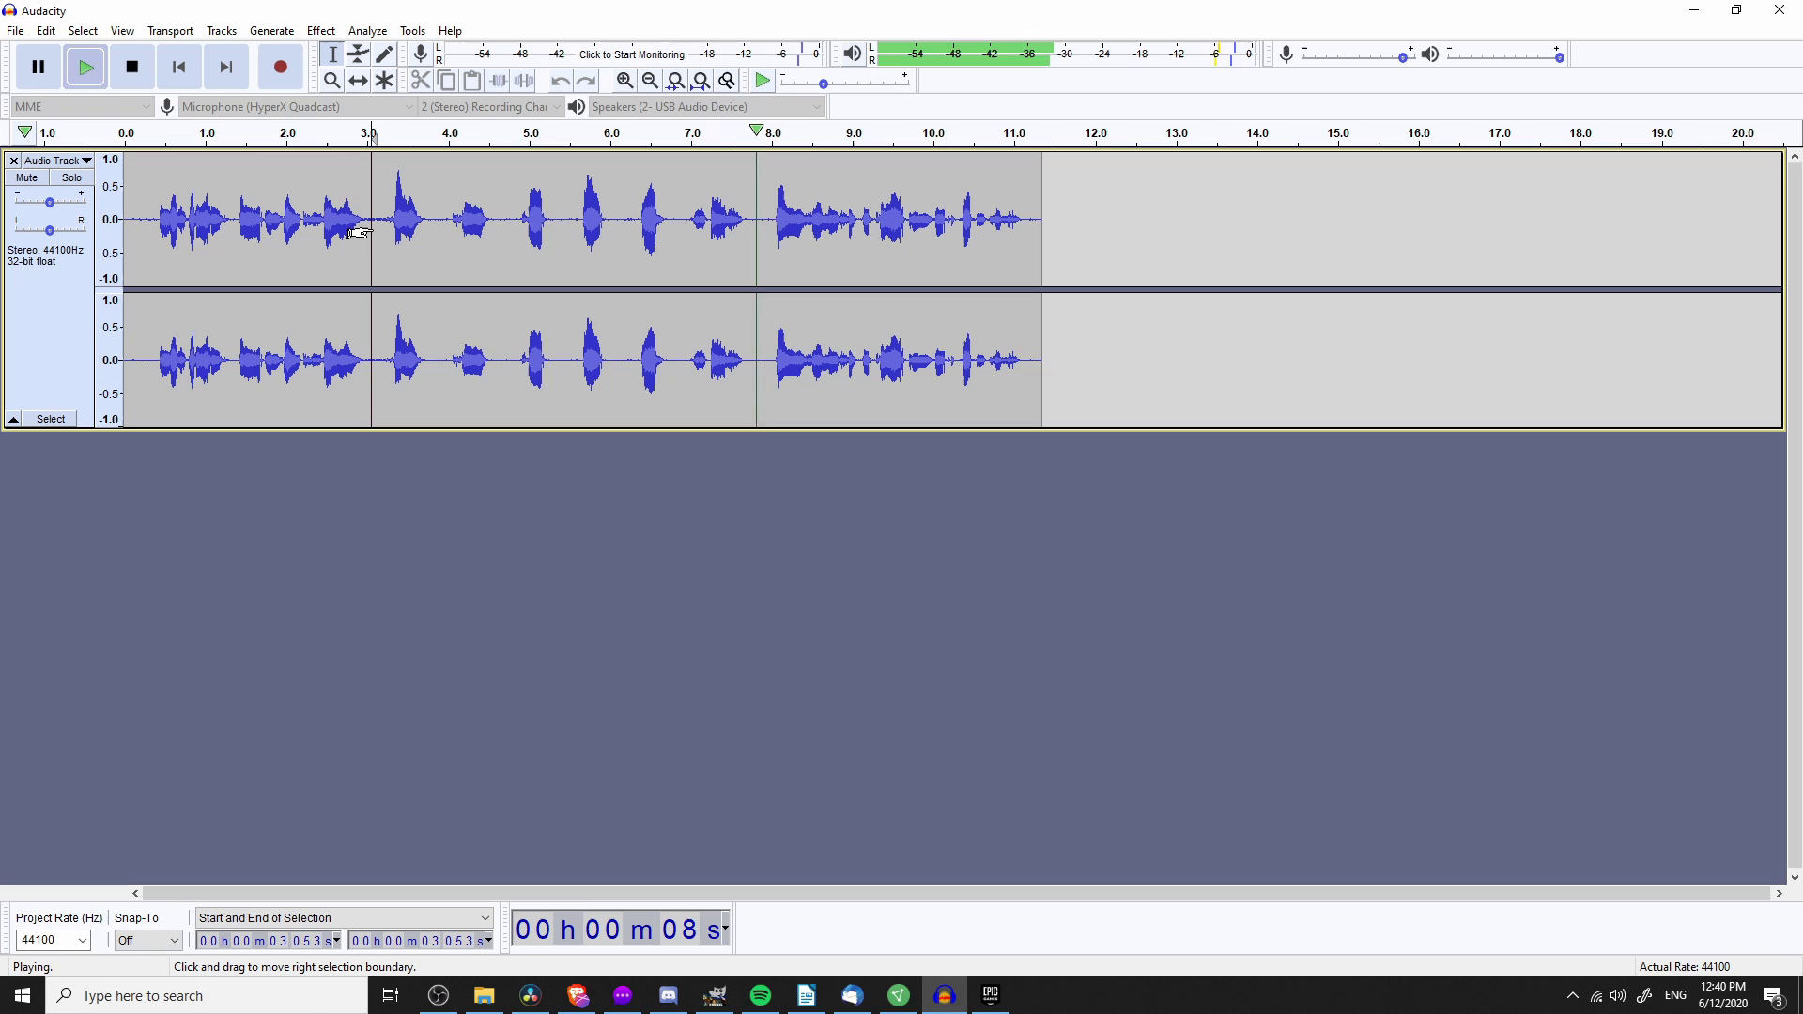
key(space)
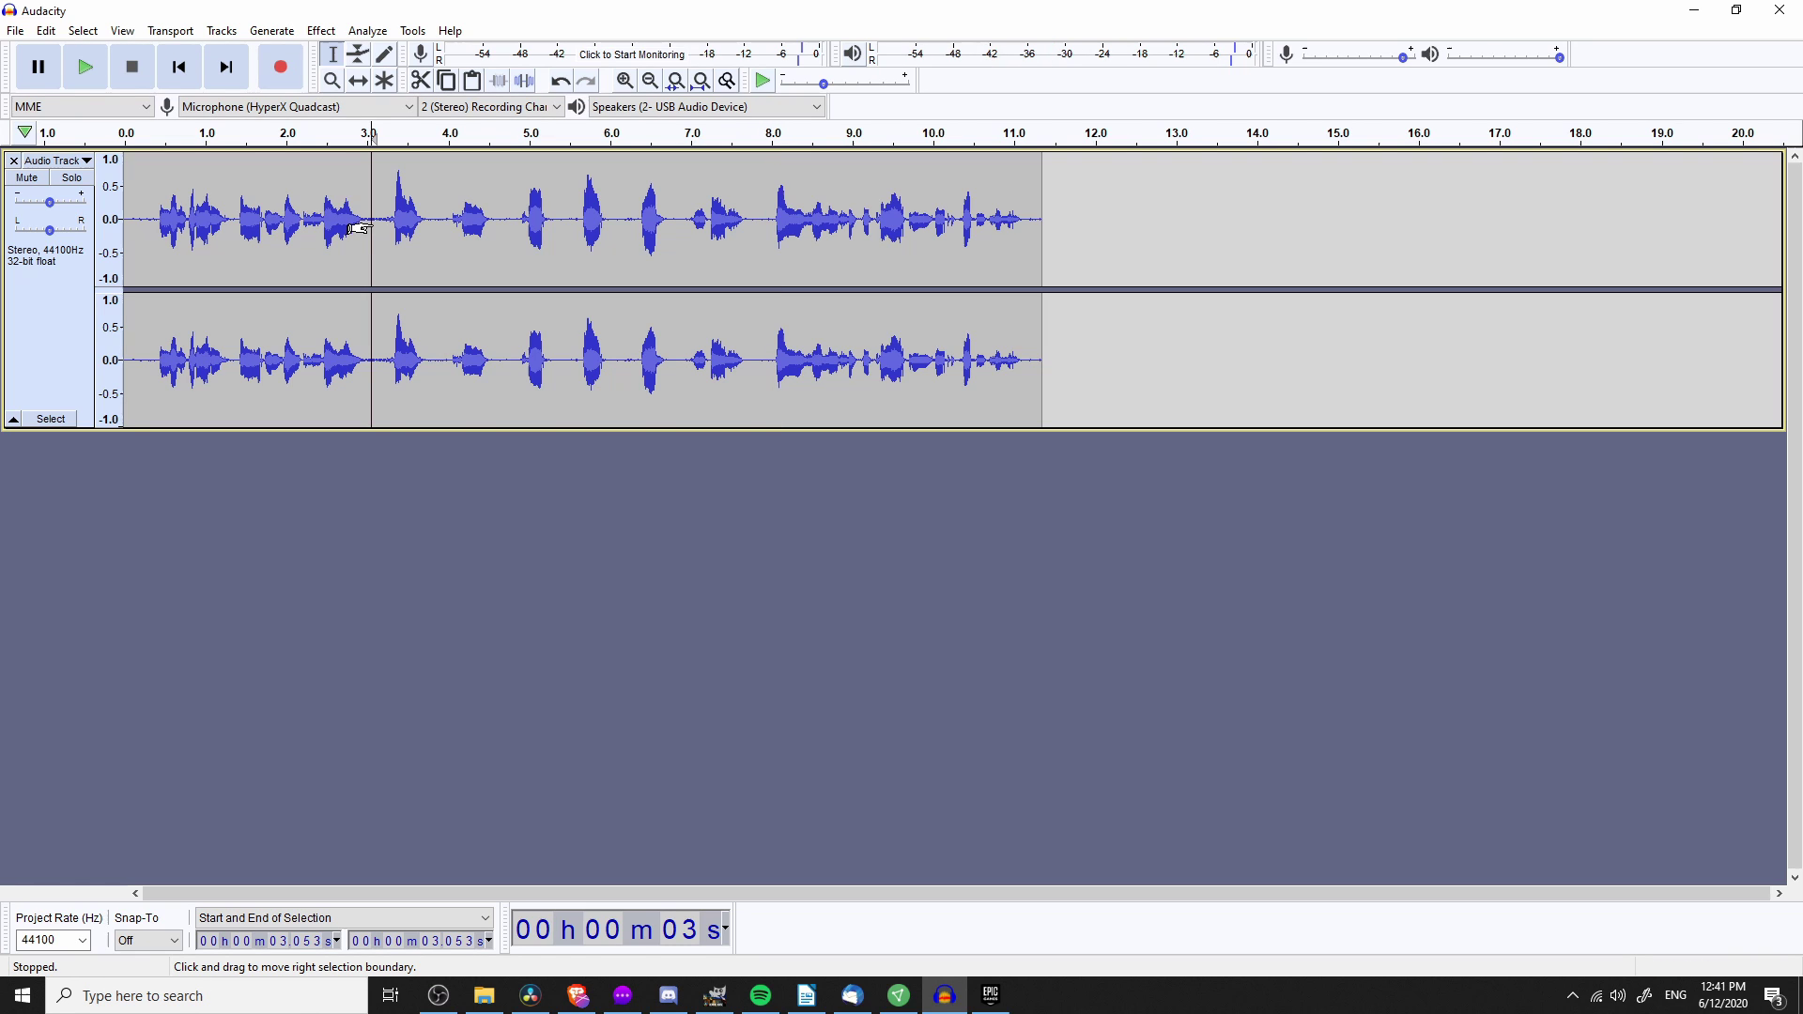
key(ctrl+z)
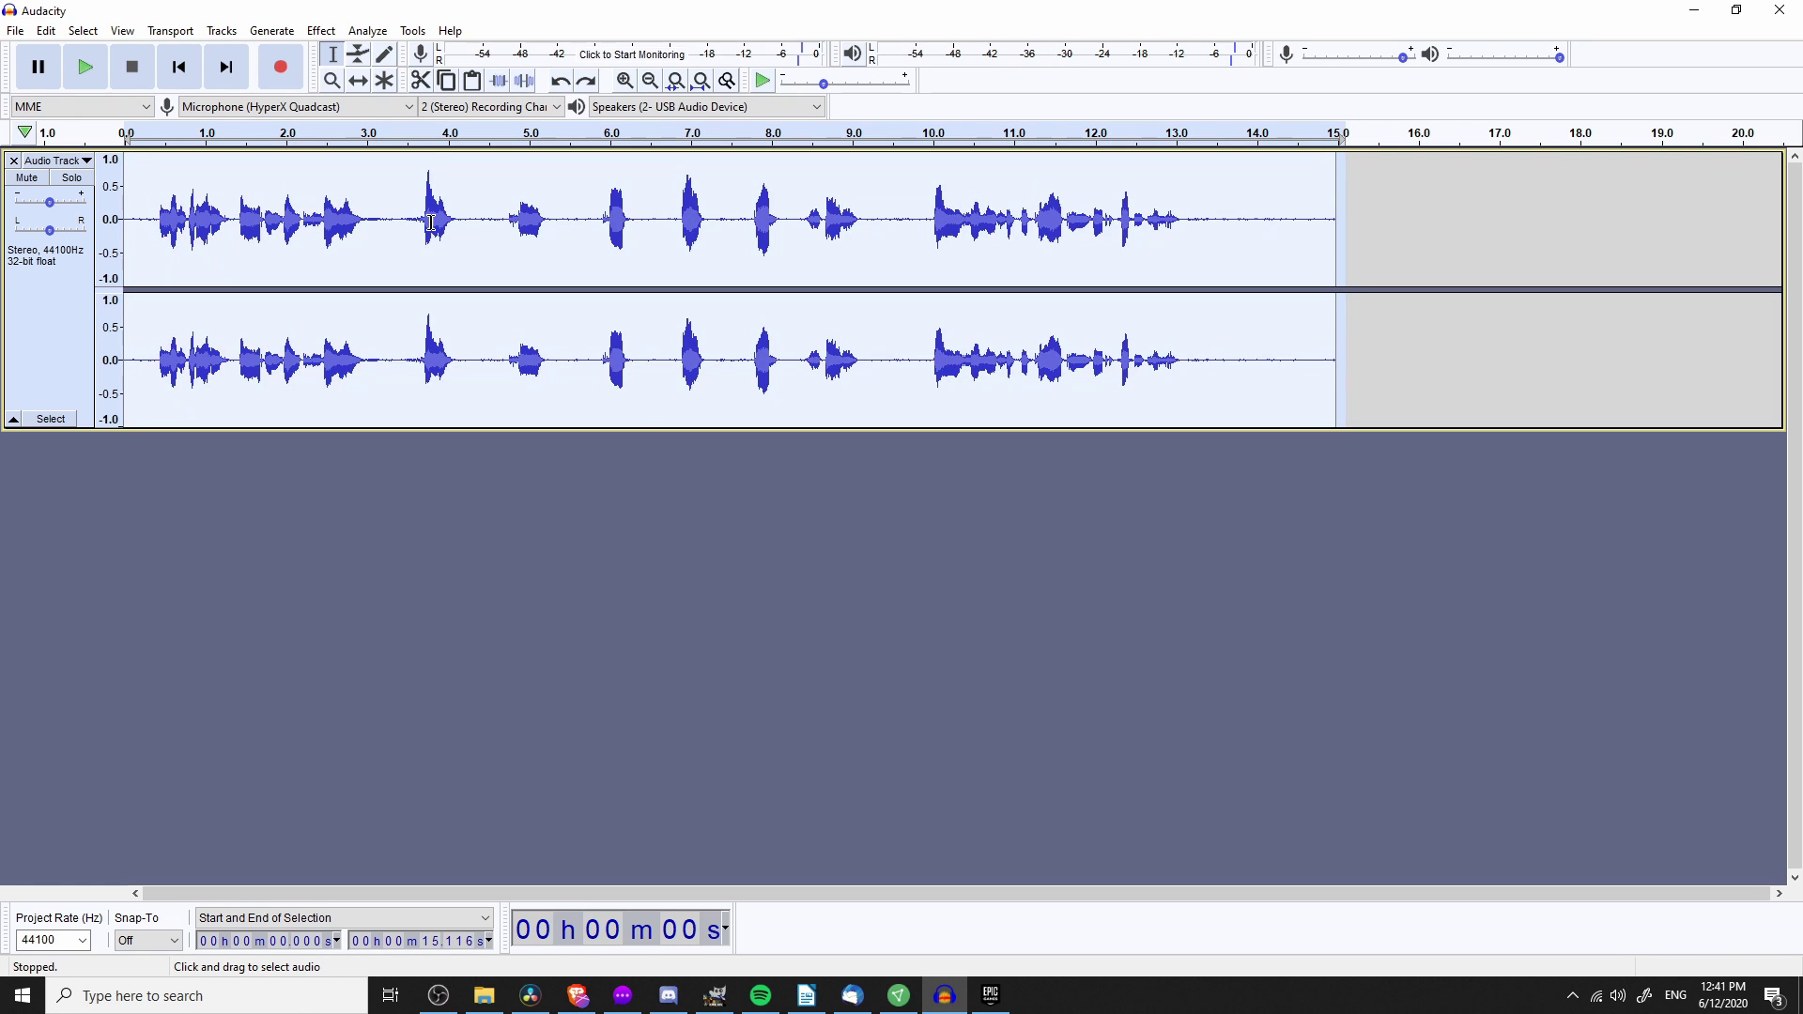
Reopen Truncate Silence and preview the truncation result twice
click(321, 30)
click(504, 607)
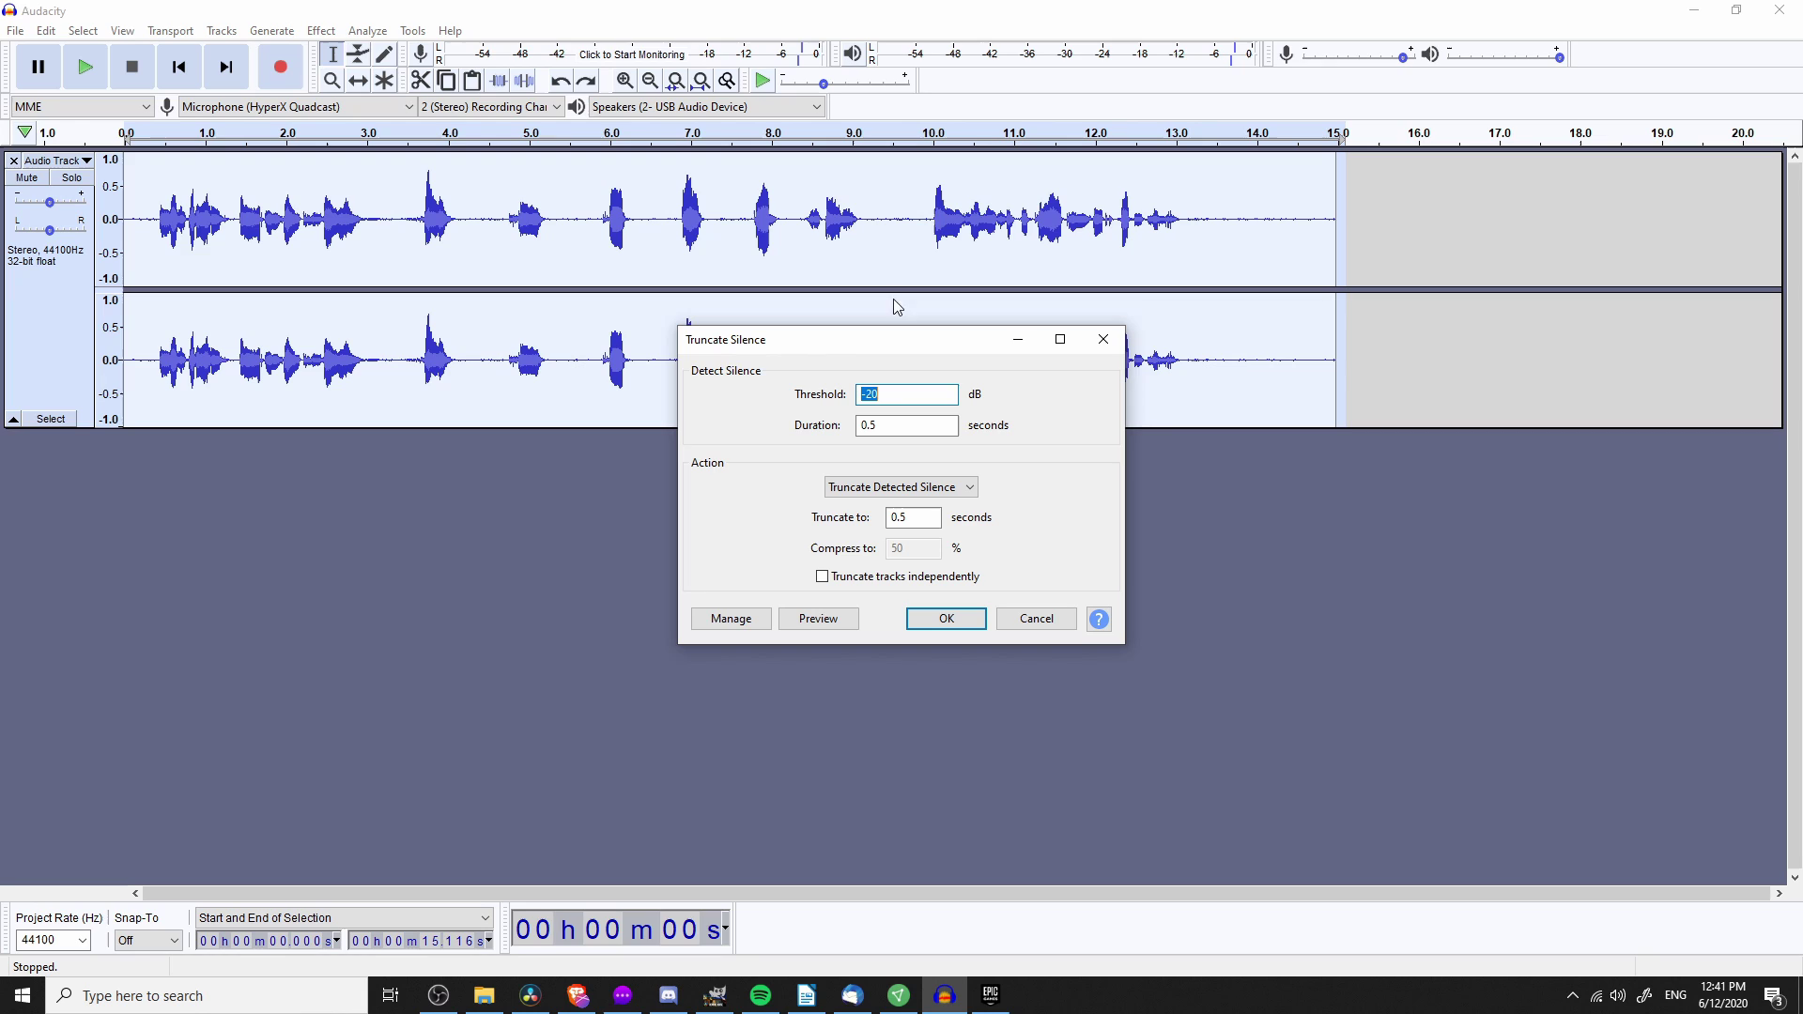
drag(881, 351, 1194, 487)
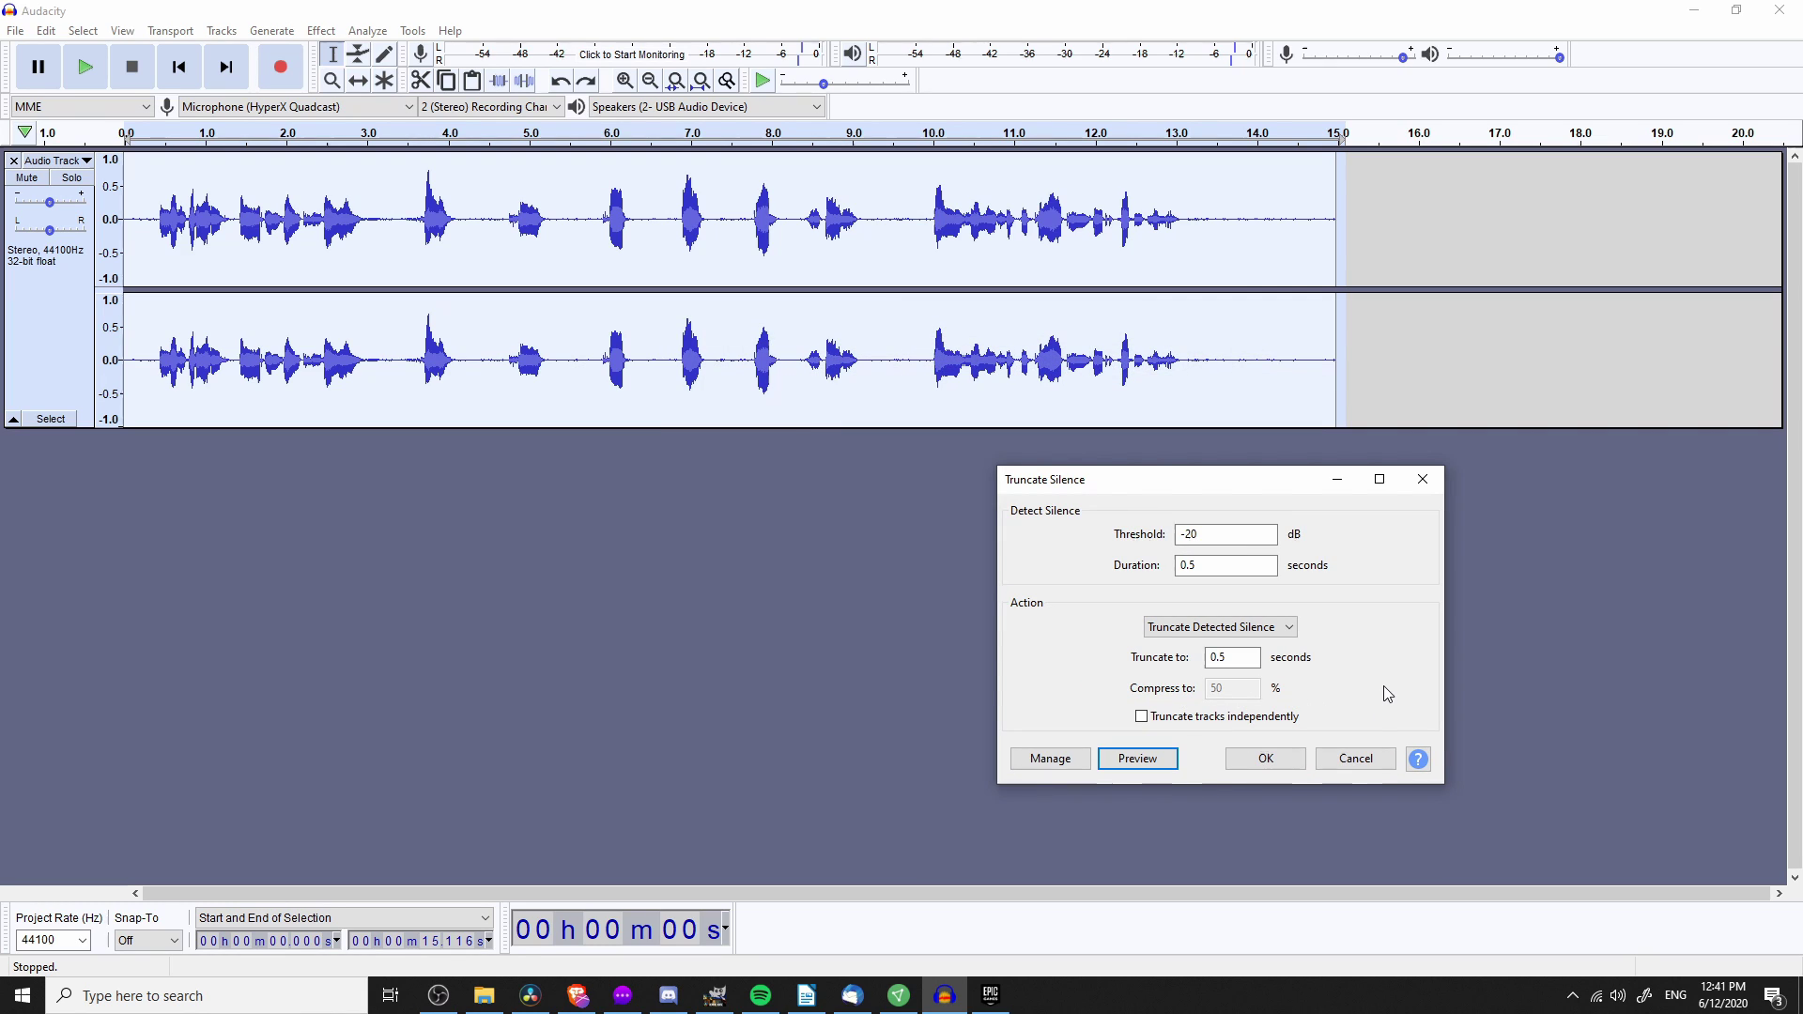
click(1158, 759)
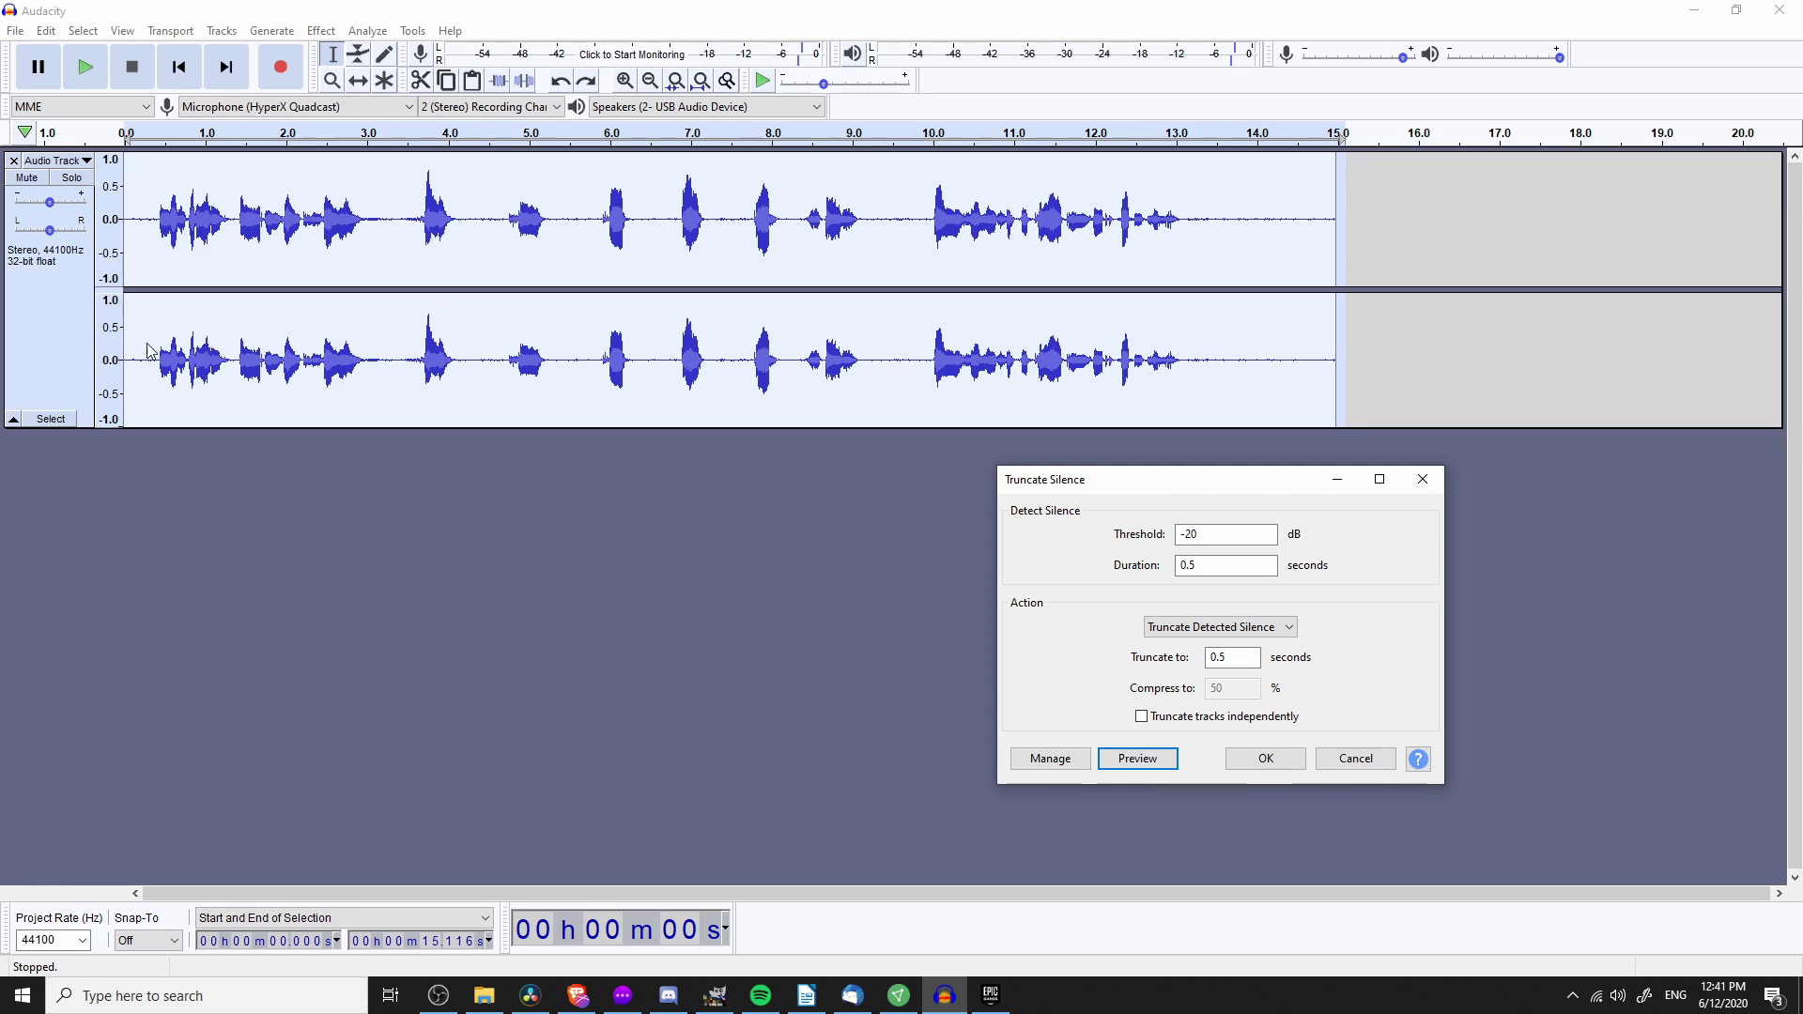
click(1150, 760)
Set Duration and Truncate to 0.3 s and apply, shortening the recording to 9.73 s
click(1203, 566)
key(BackSpace)
text(3)
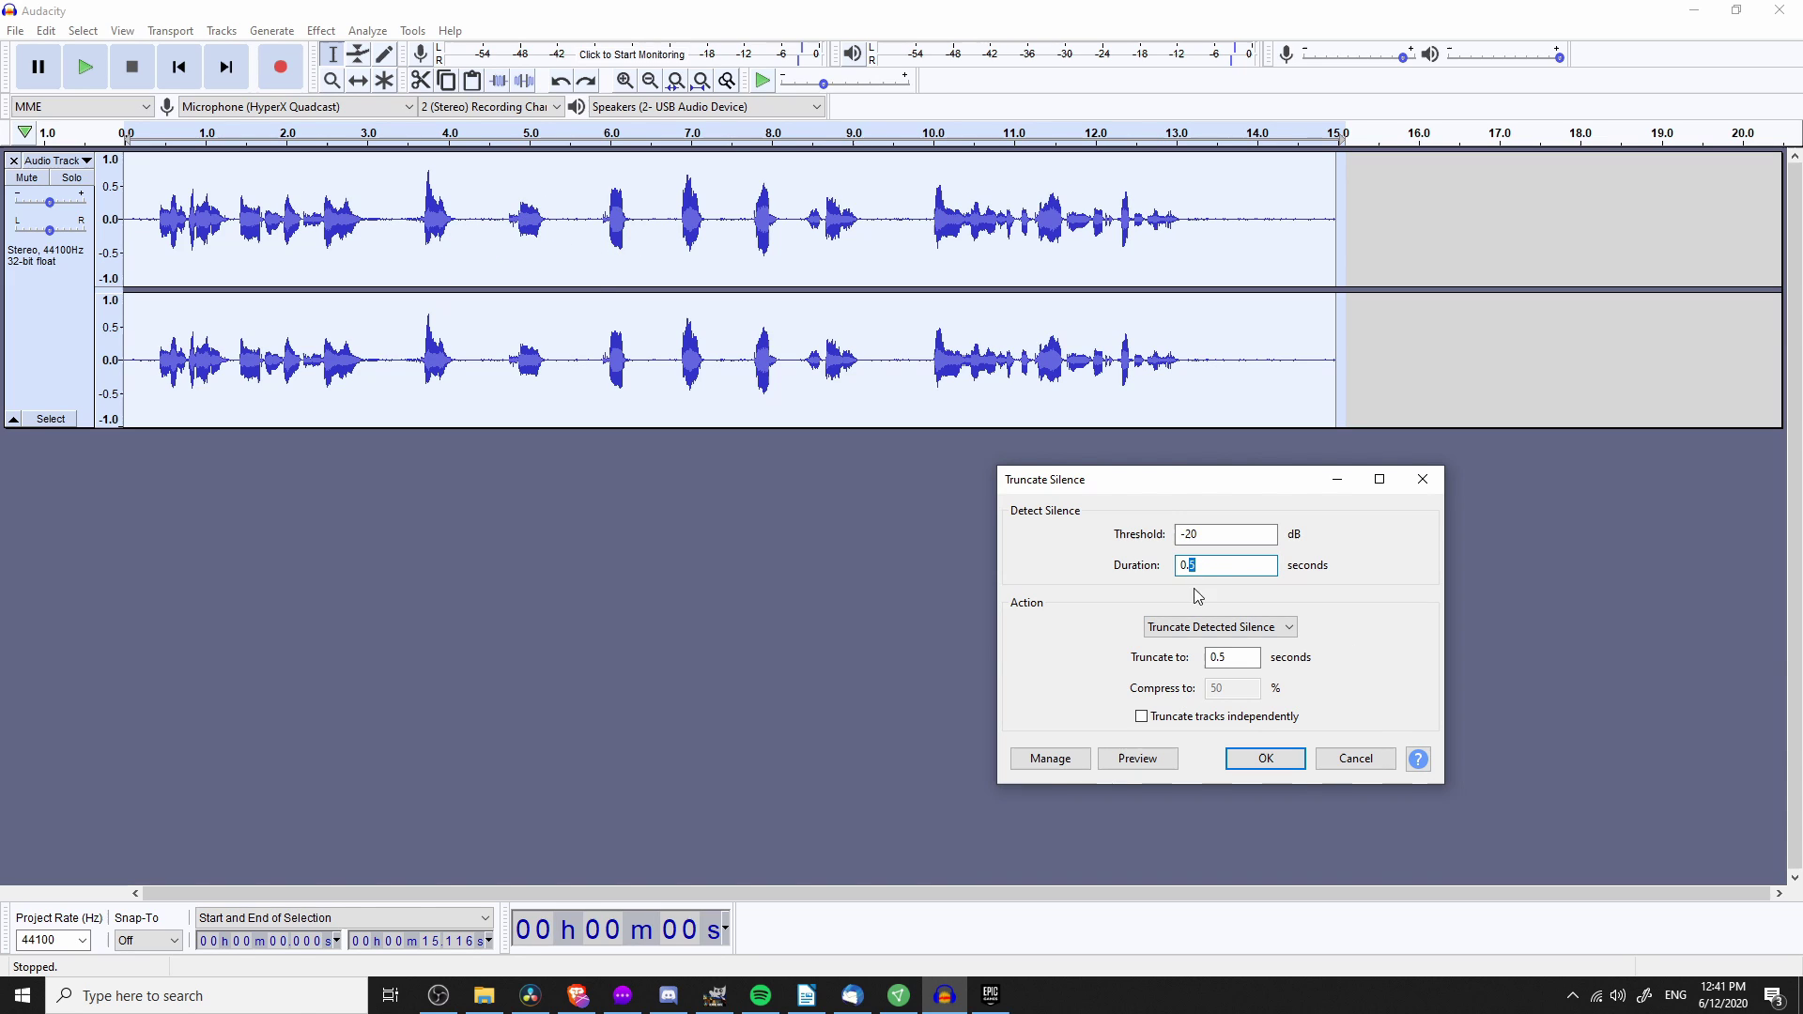
click(1240, 656)
key(BackSpace)
text(3)
click(1278, 763)
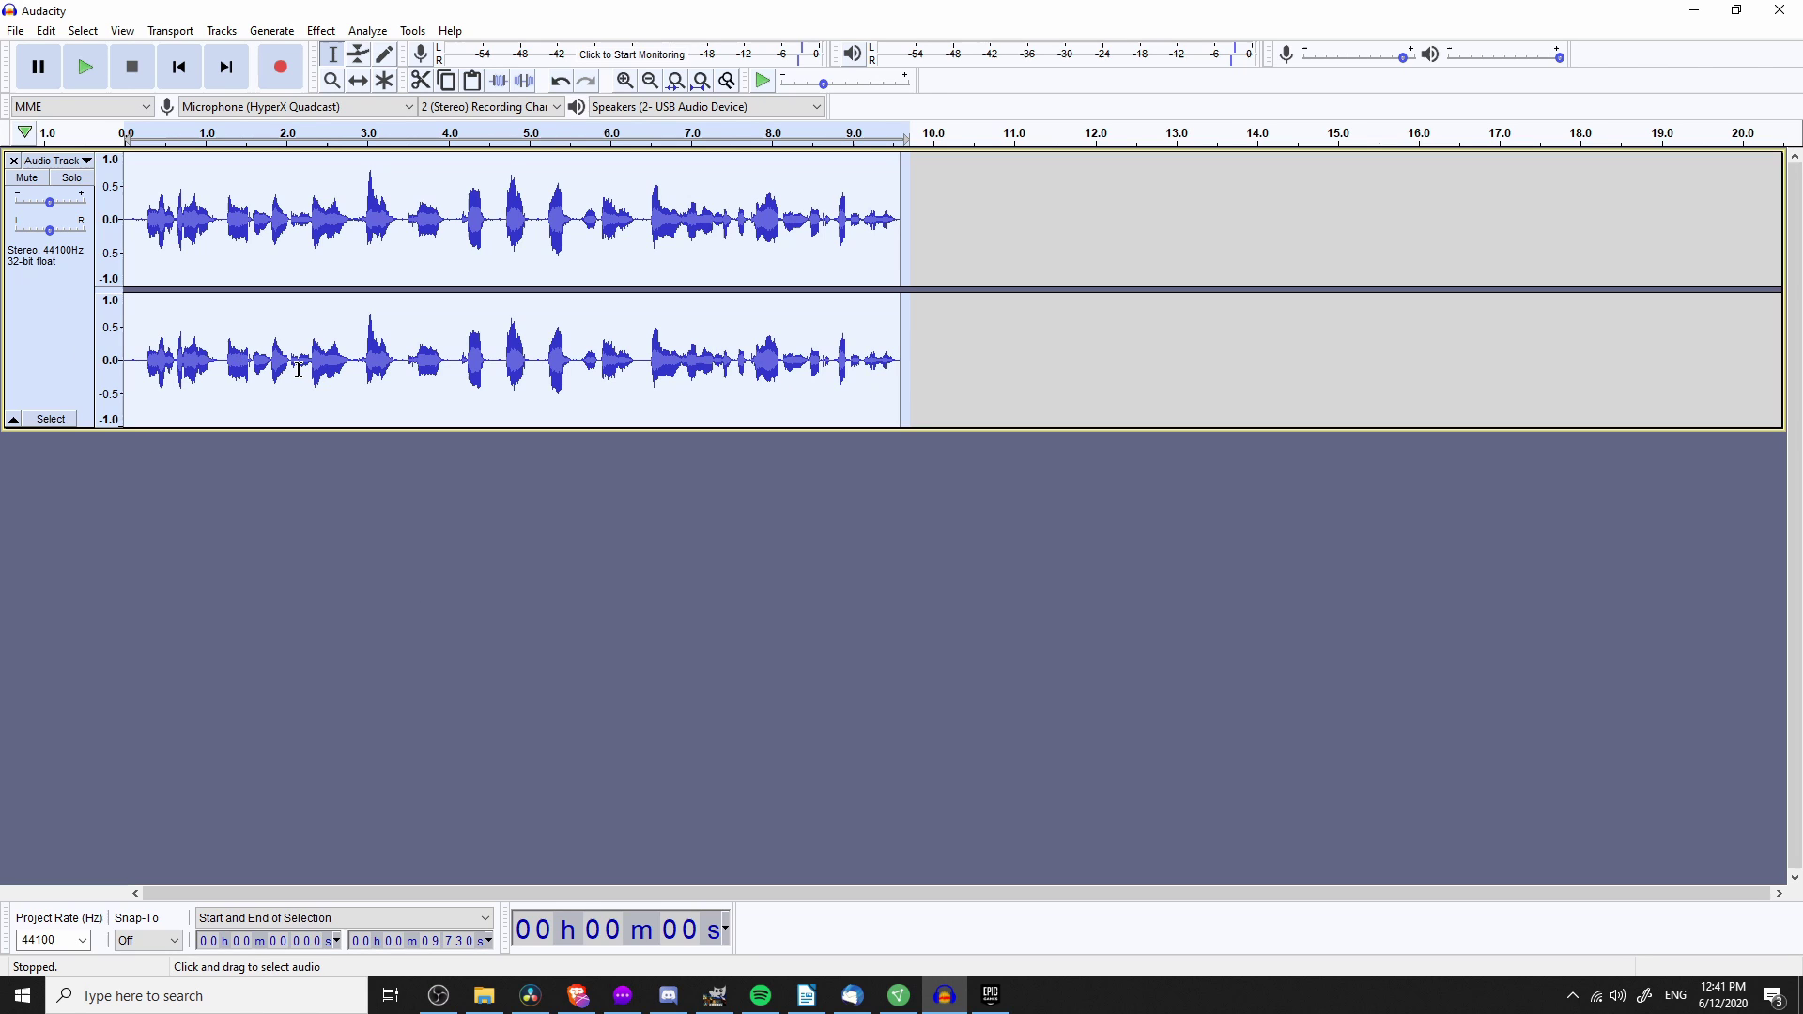
Play the shortened recording and select the 5.016–5.213 s gap between words
key(space)
drag(355, 222, 578, 227)
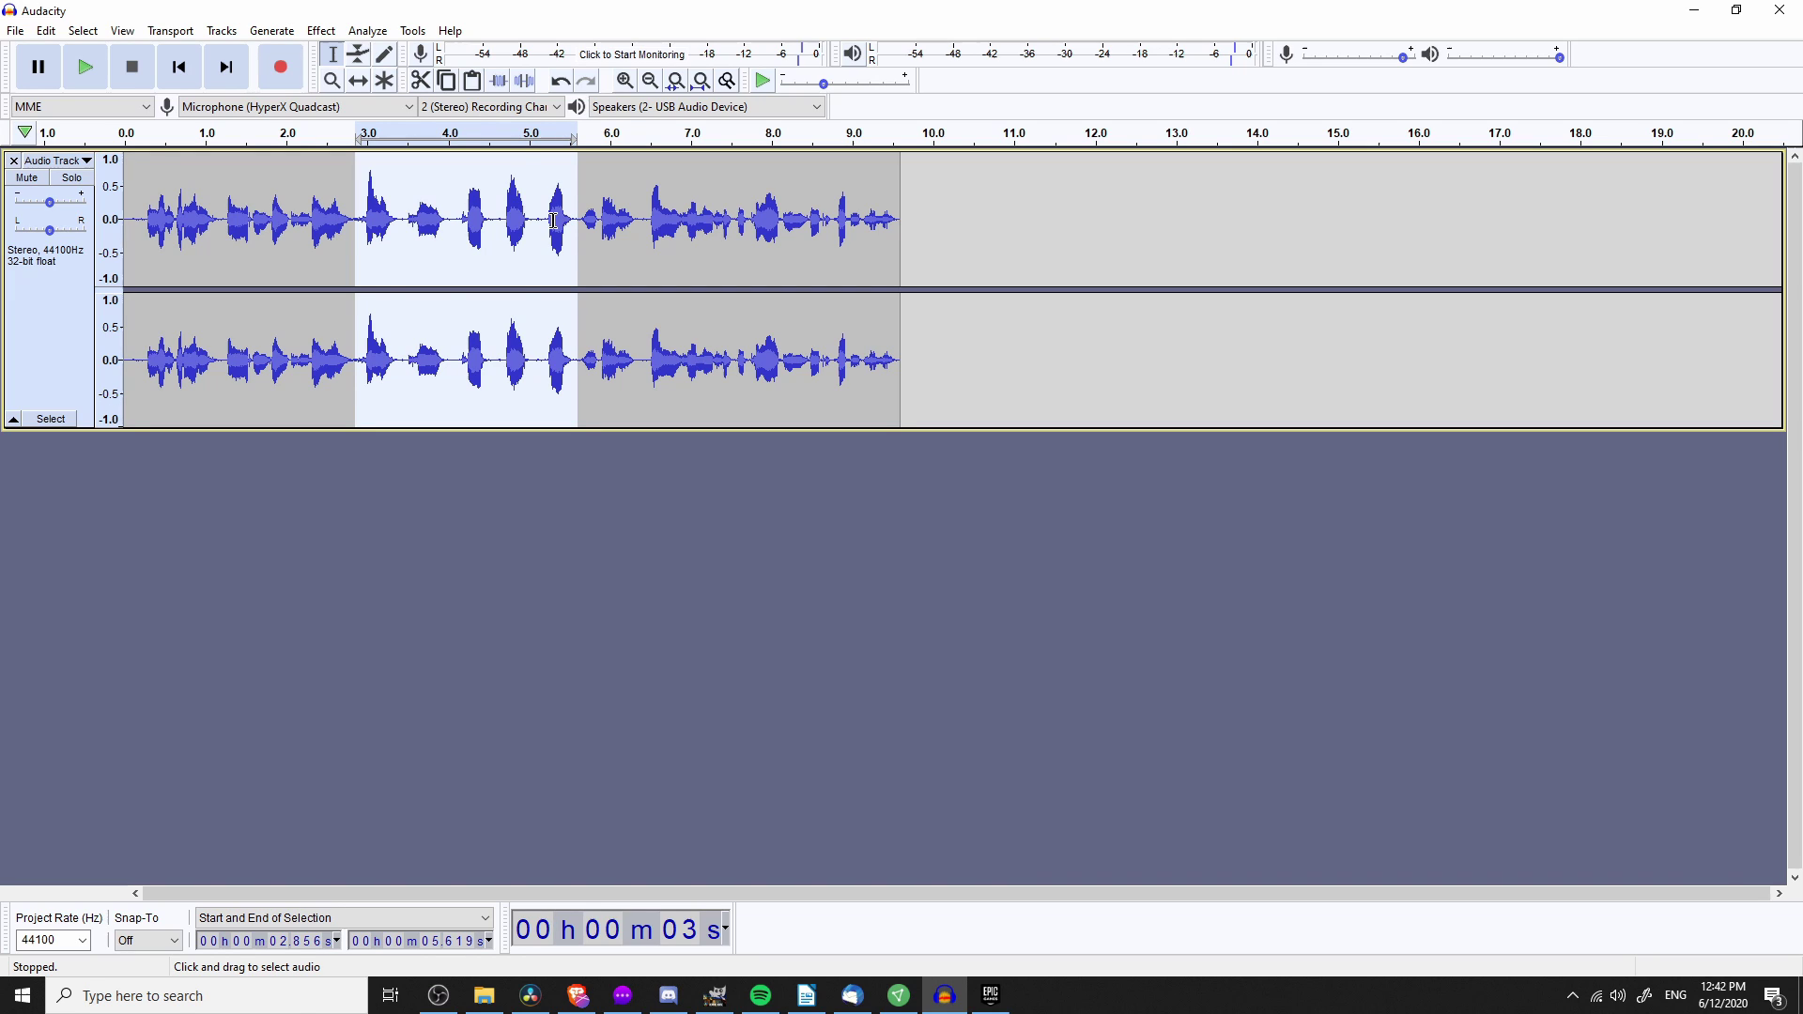
drag(548, 223, 532, 224)
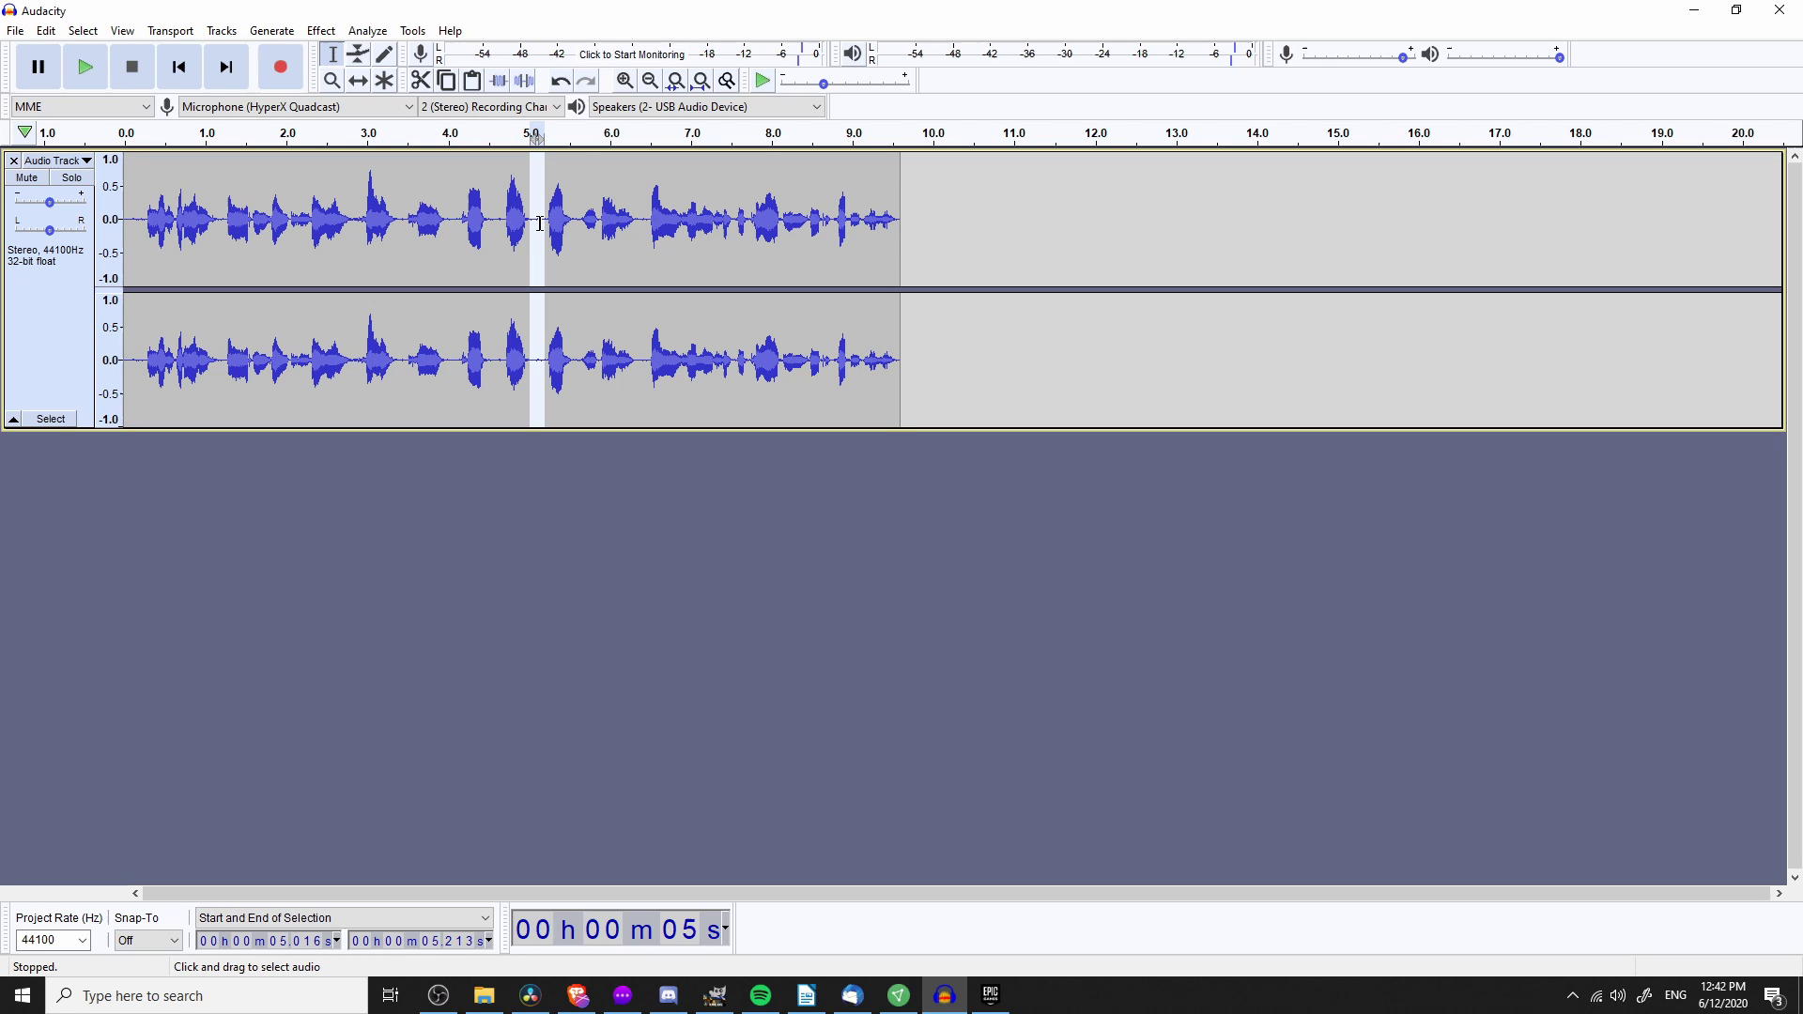
Delete the selected gap, truncate silences to 0.2 s, and play the 8.8 s result
key(Delete)
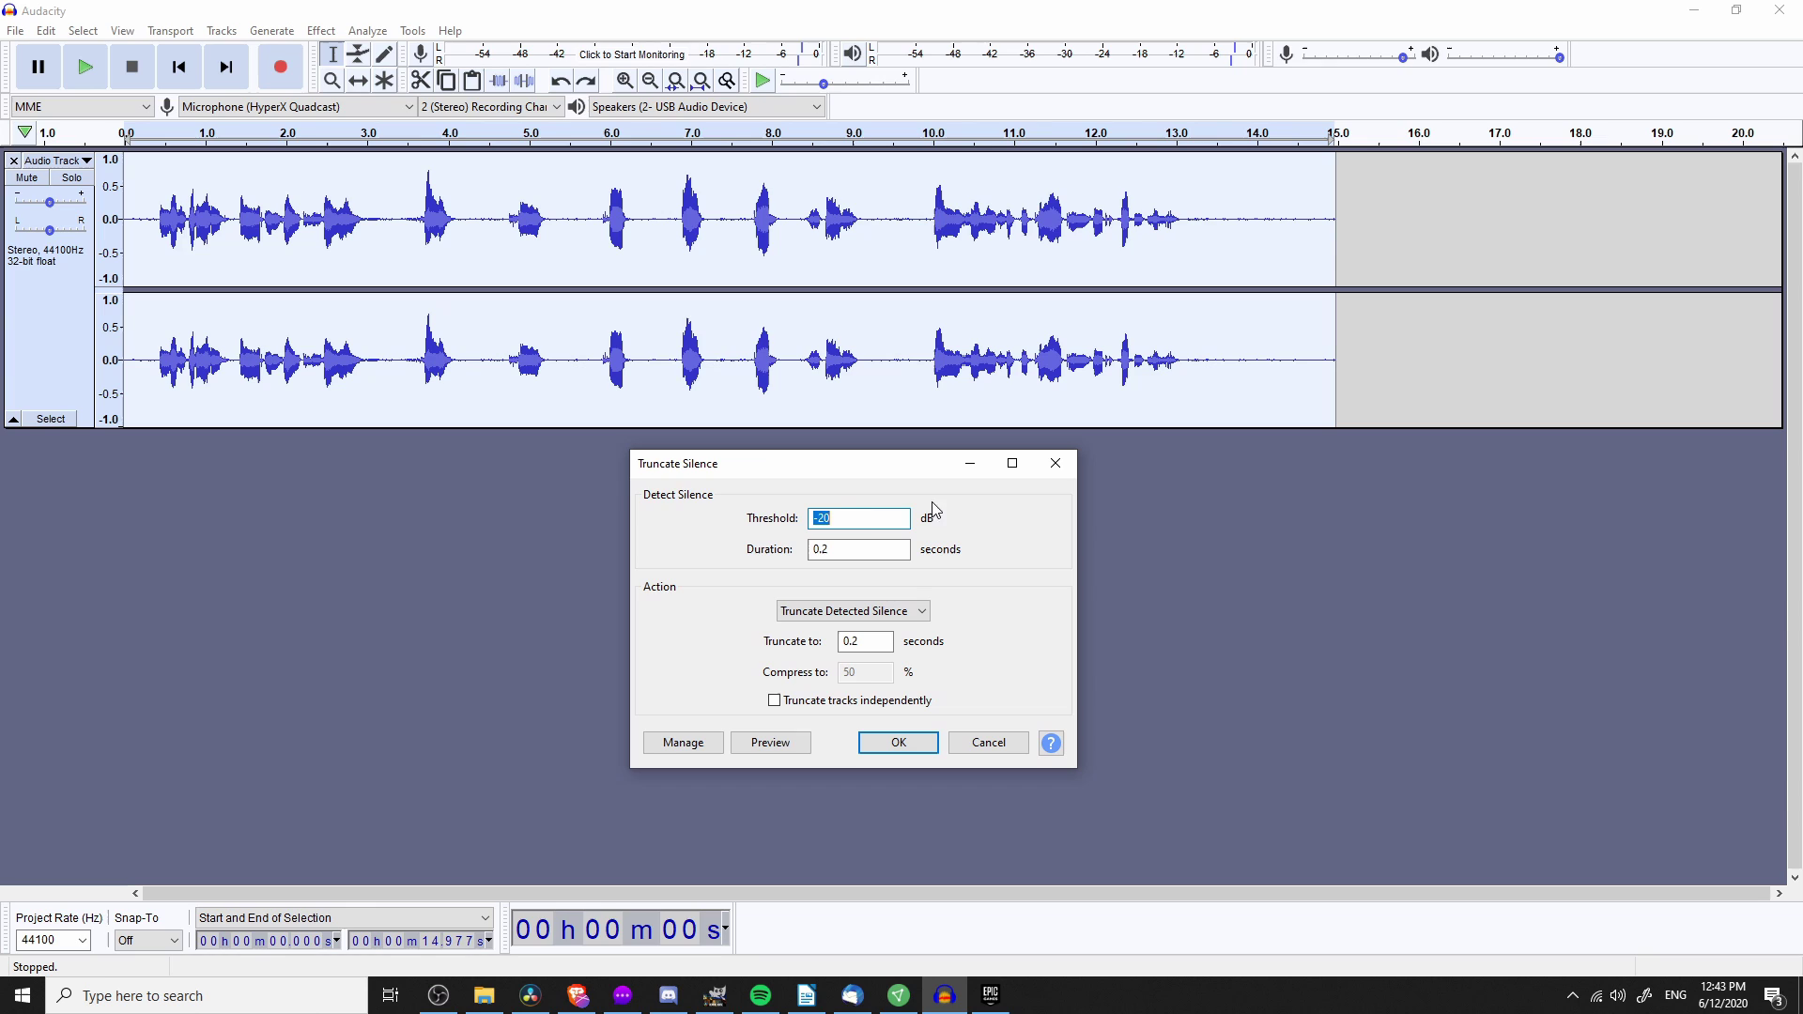
click(870, 519)
click(832, 549)
click(899, 743)
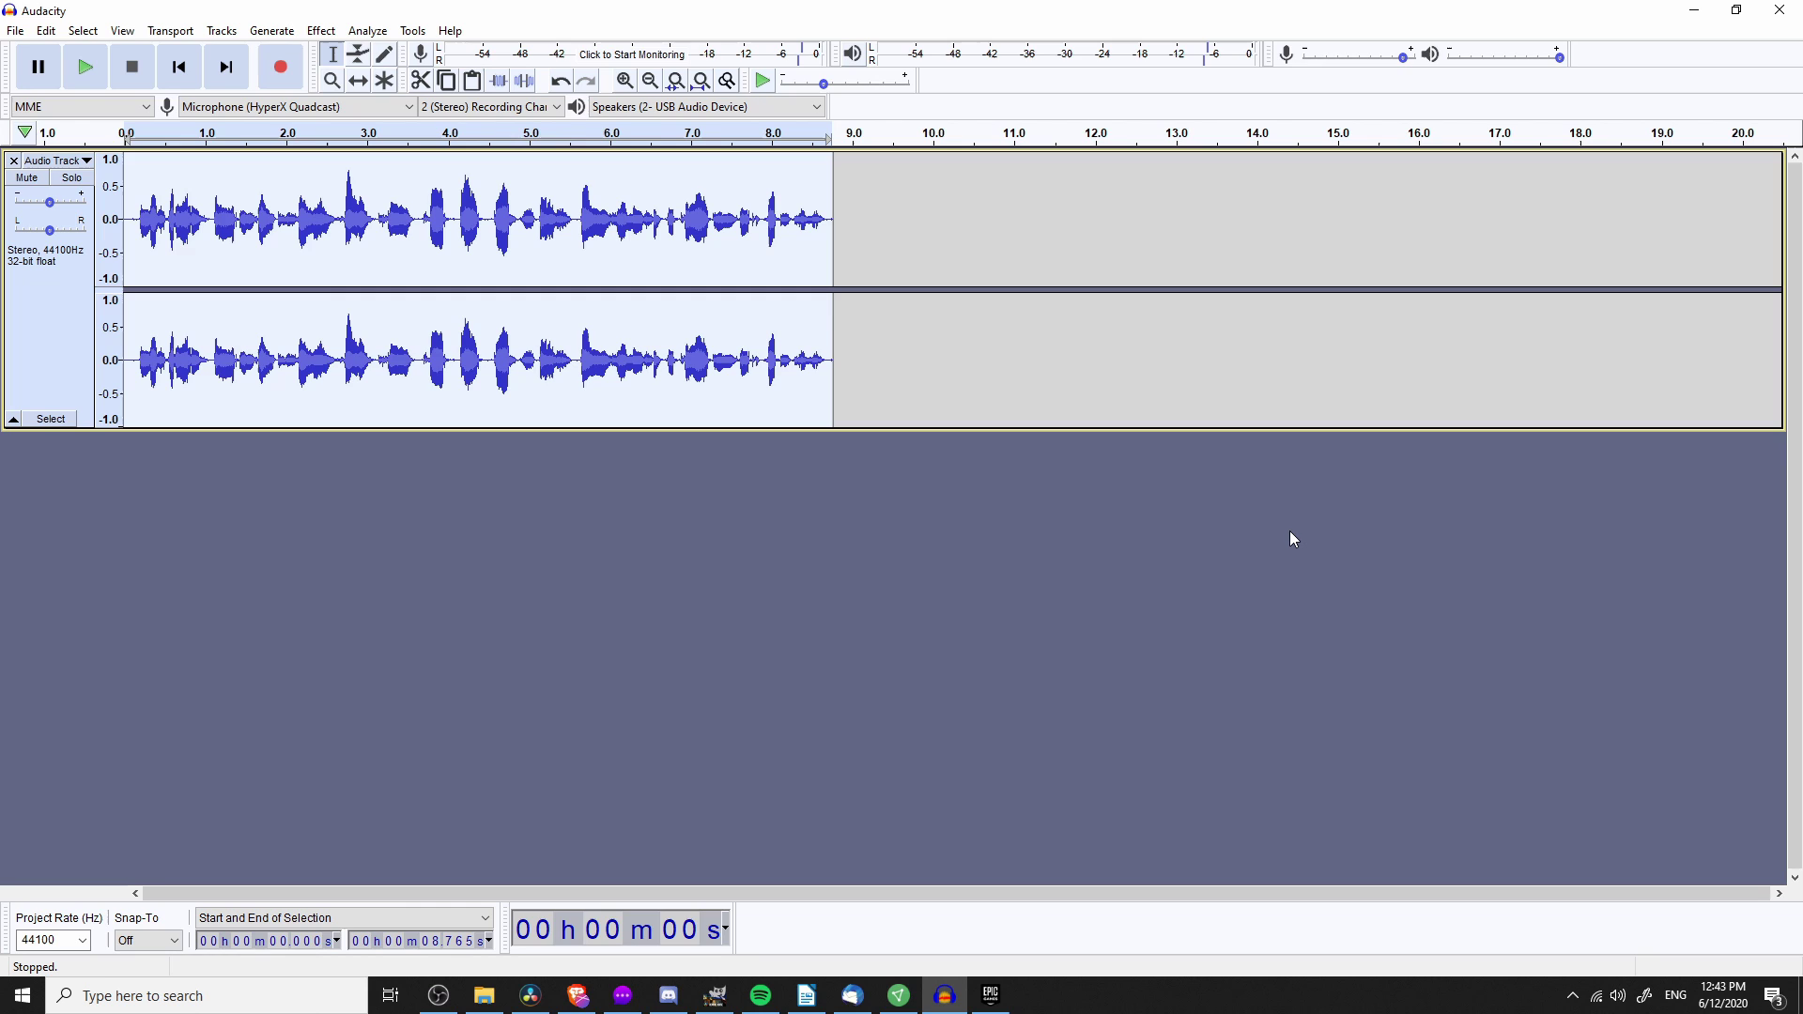
key(space)
drag(494, 225, 430, 242)
click(417, 246)
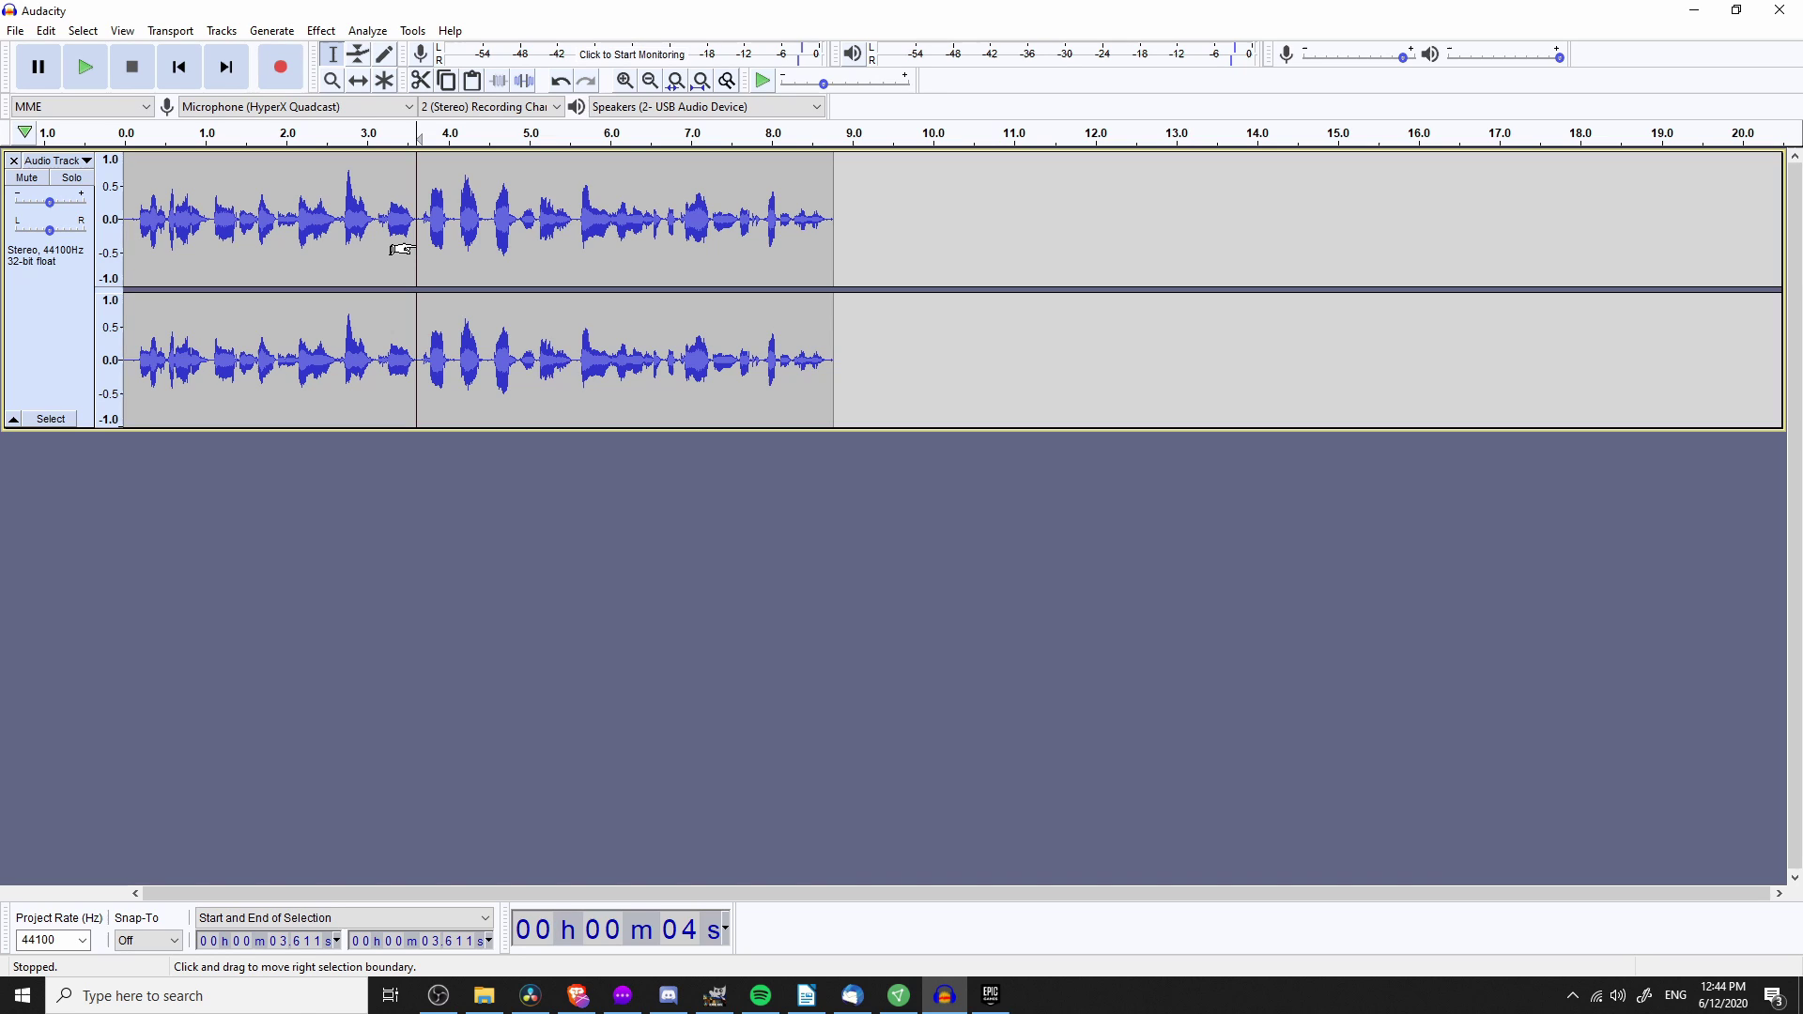
click(878, 380)
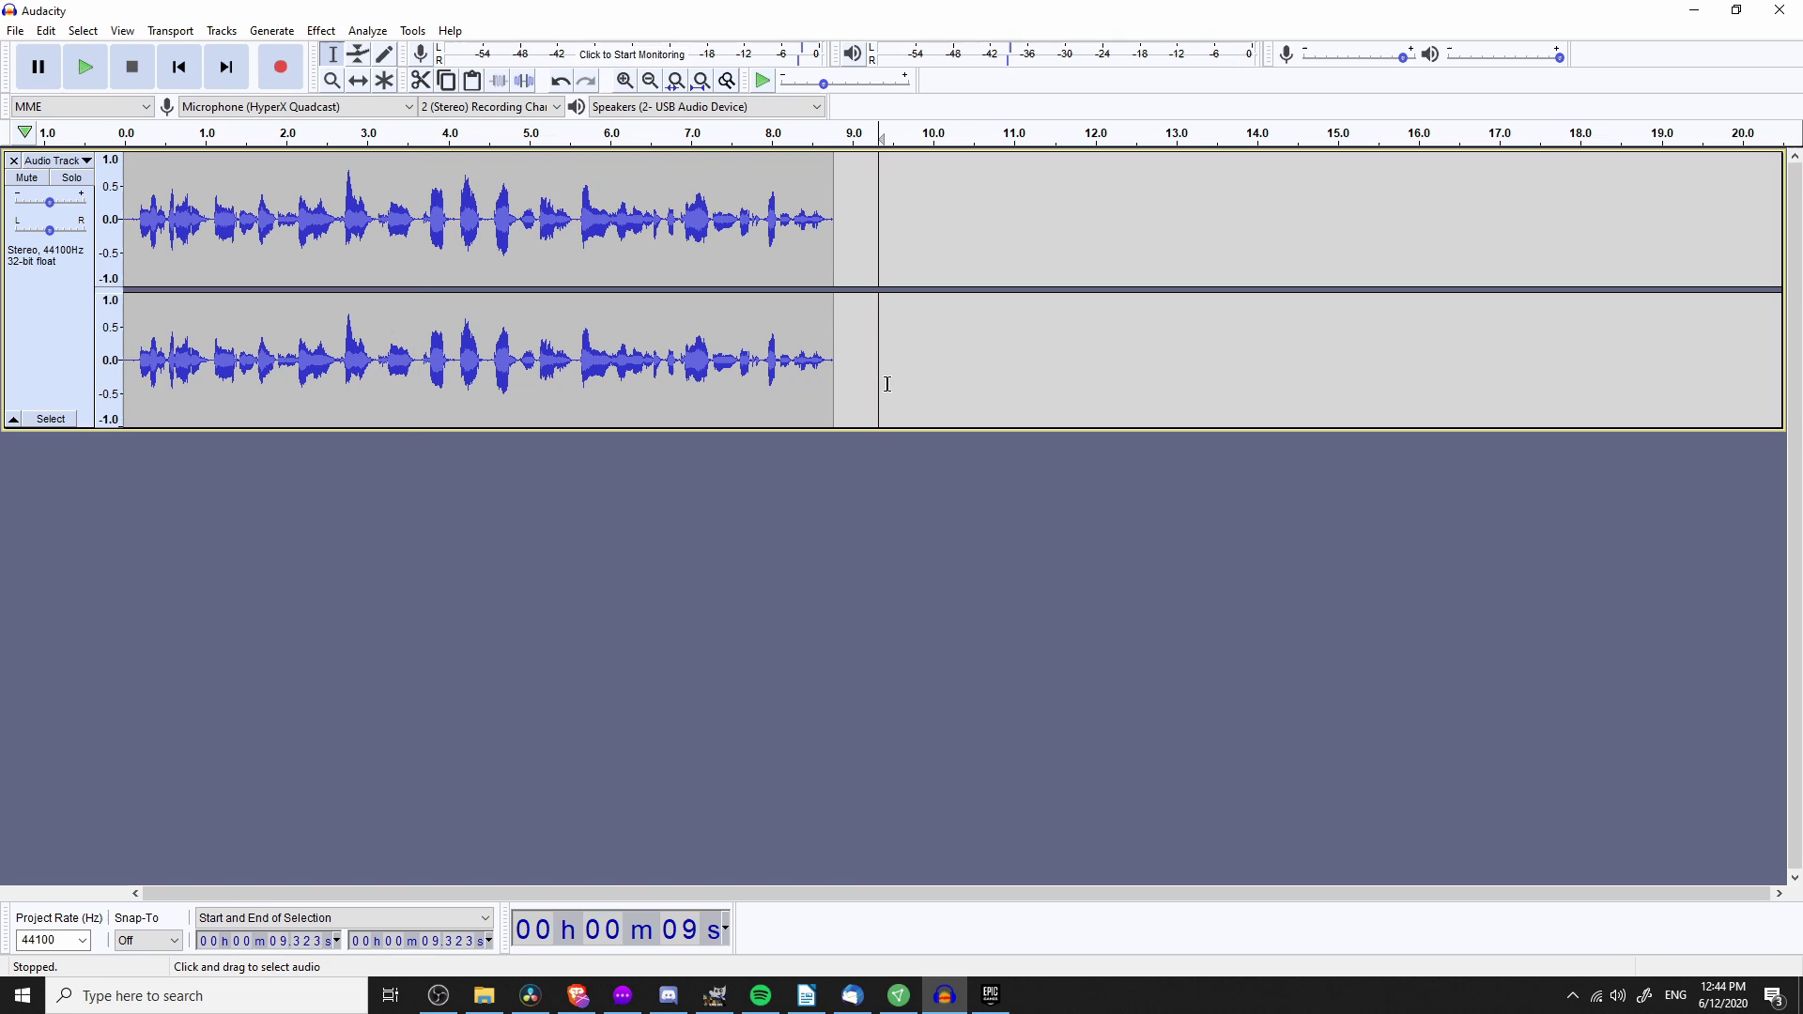